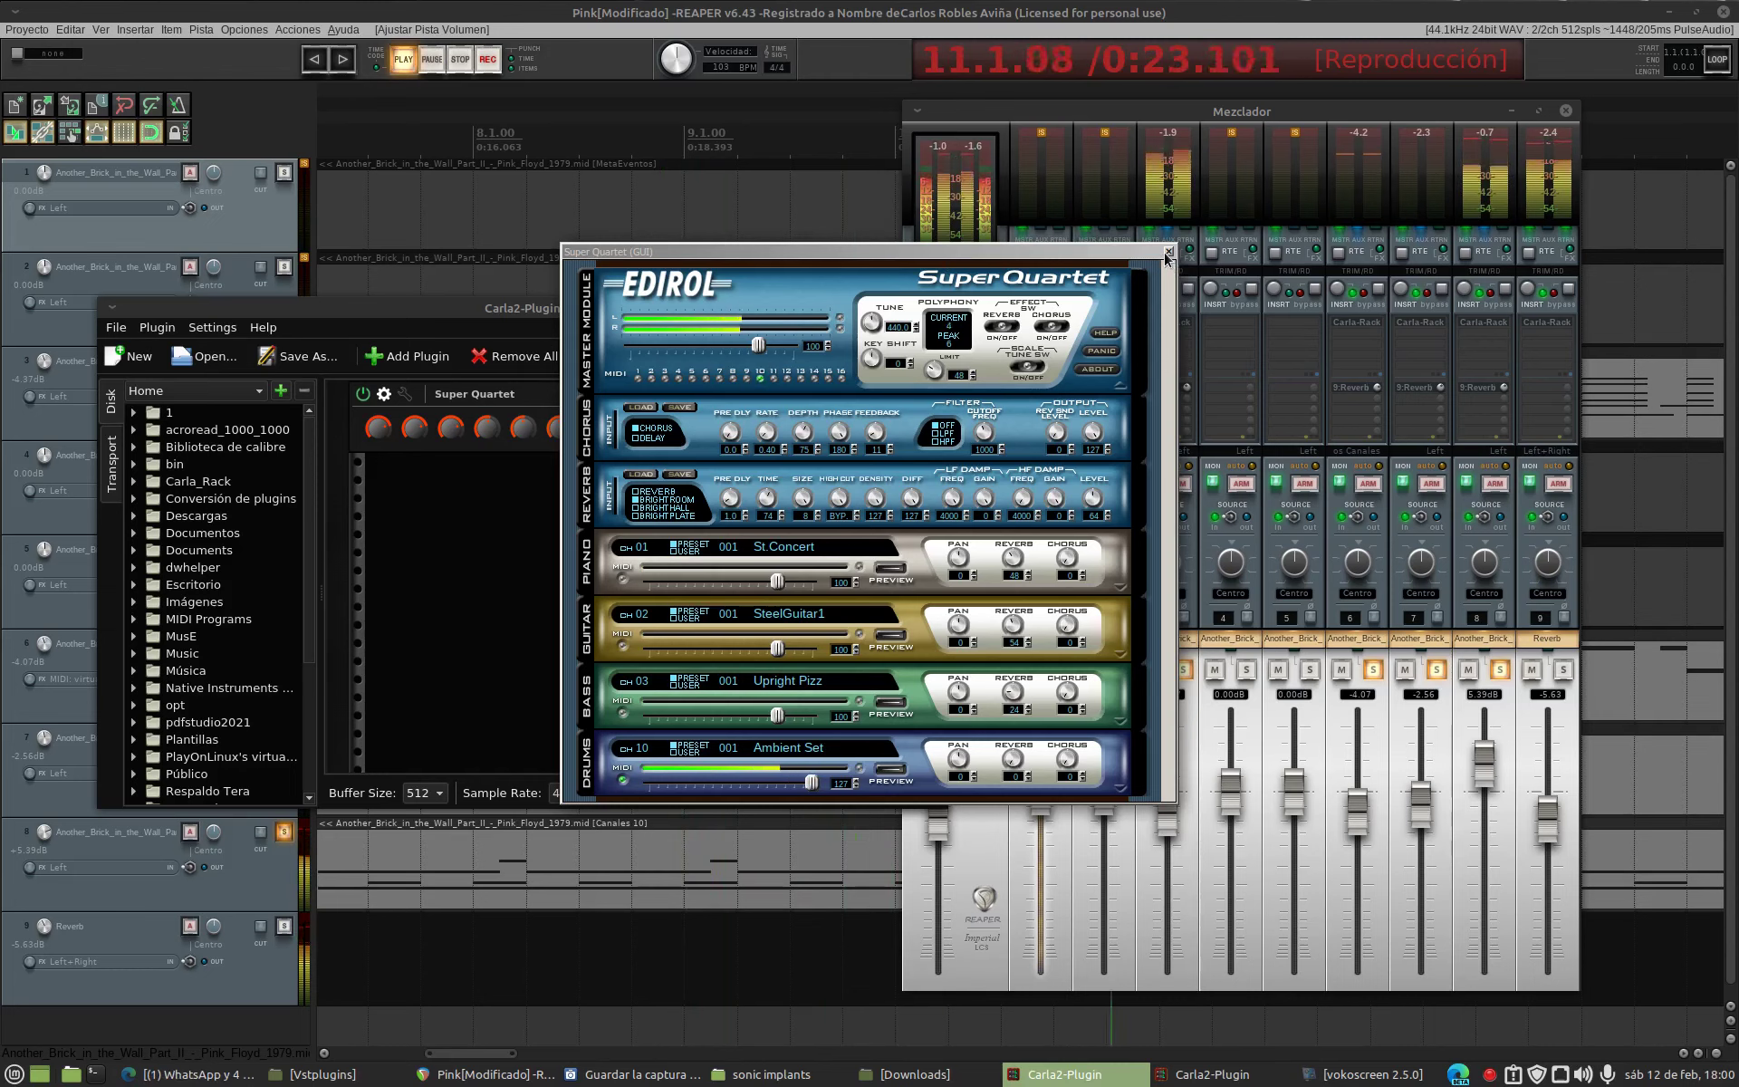
Close the Super Quartet interface and its Carla rack, and bring up the Ample Guitar M II Lite interface
{"action": "left_click", "coordinate": [1168, 253]}
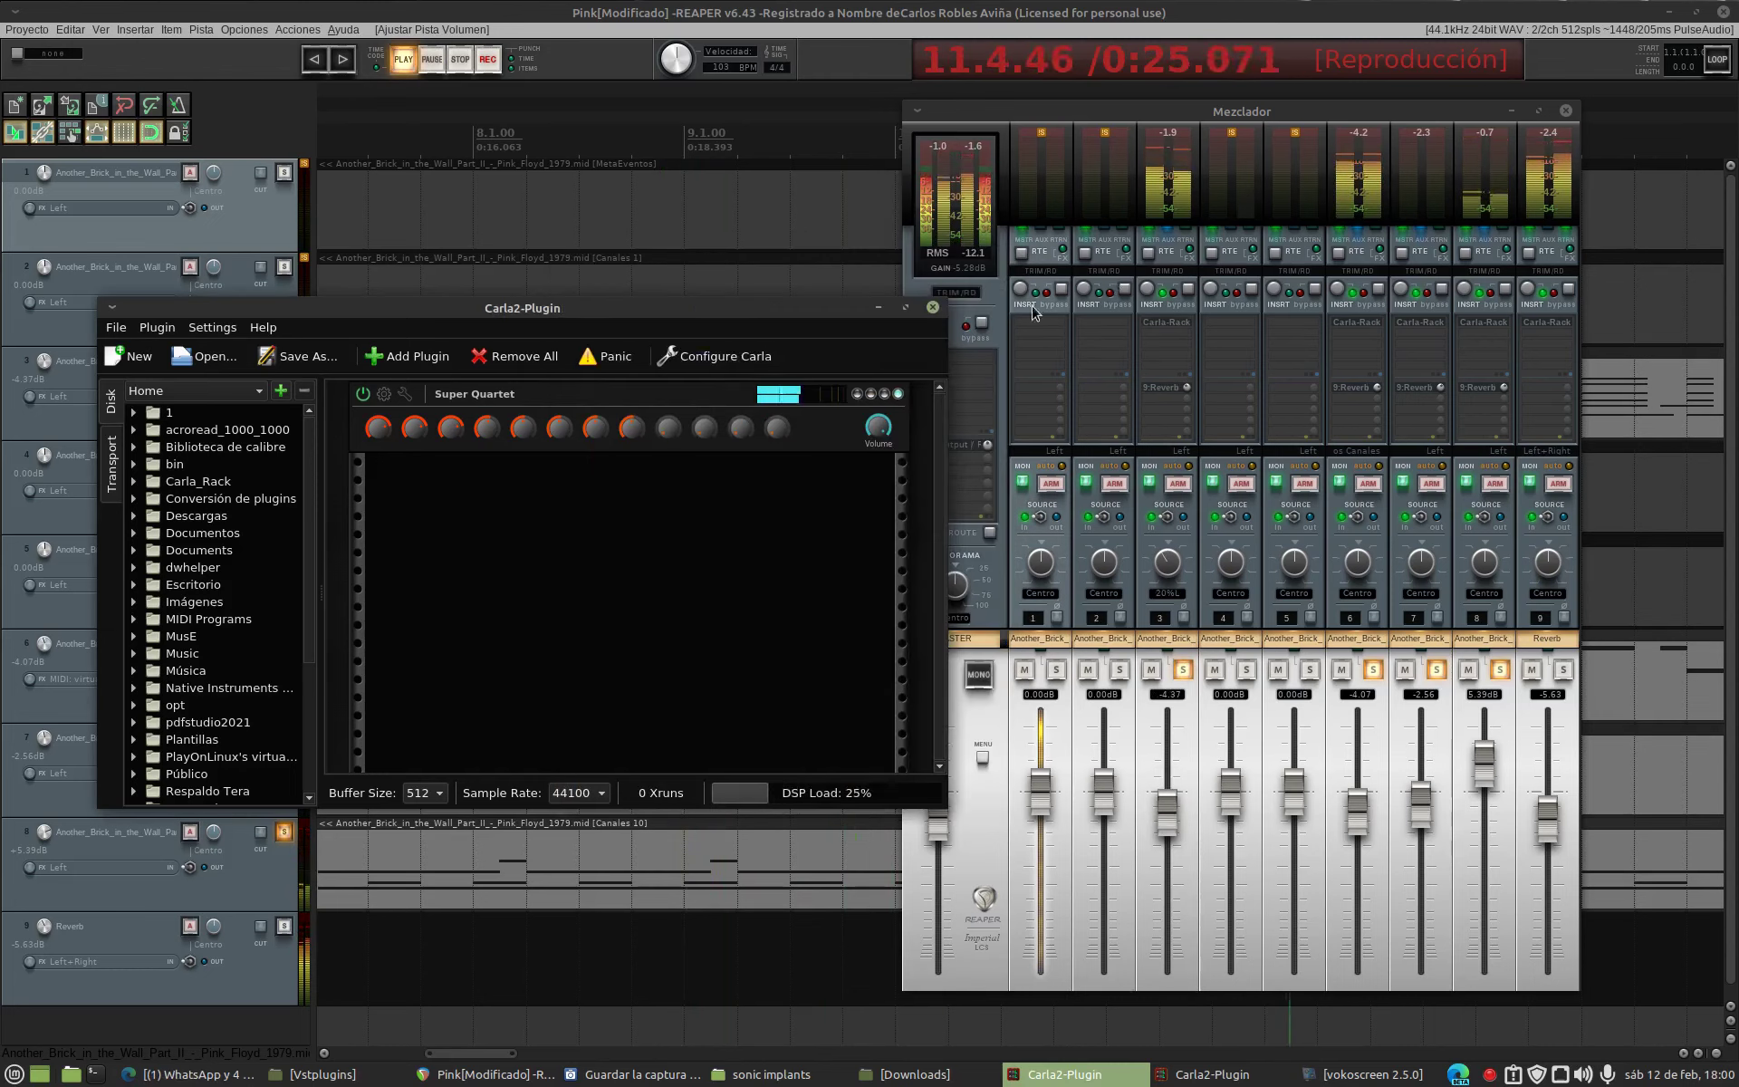
{"action": "left_click", "coordinate": [933, 310]}
{"action": "left_click", "coordinate": [1147, 1078]}
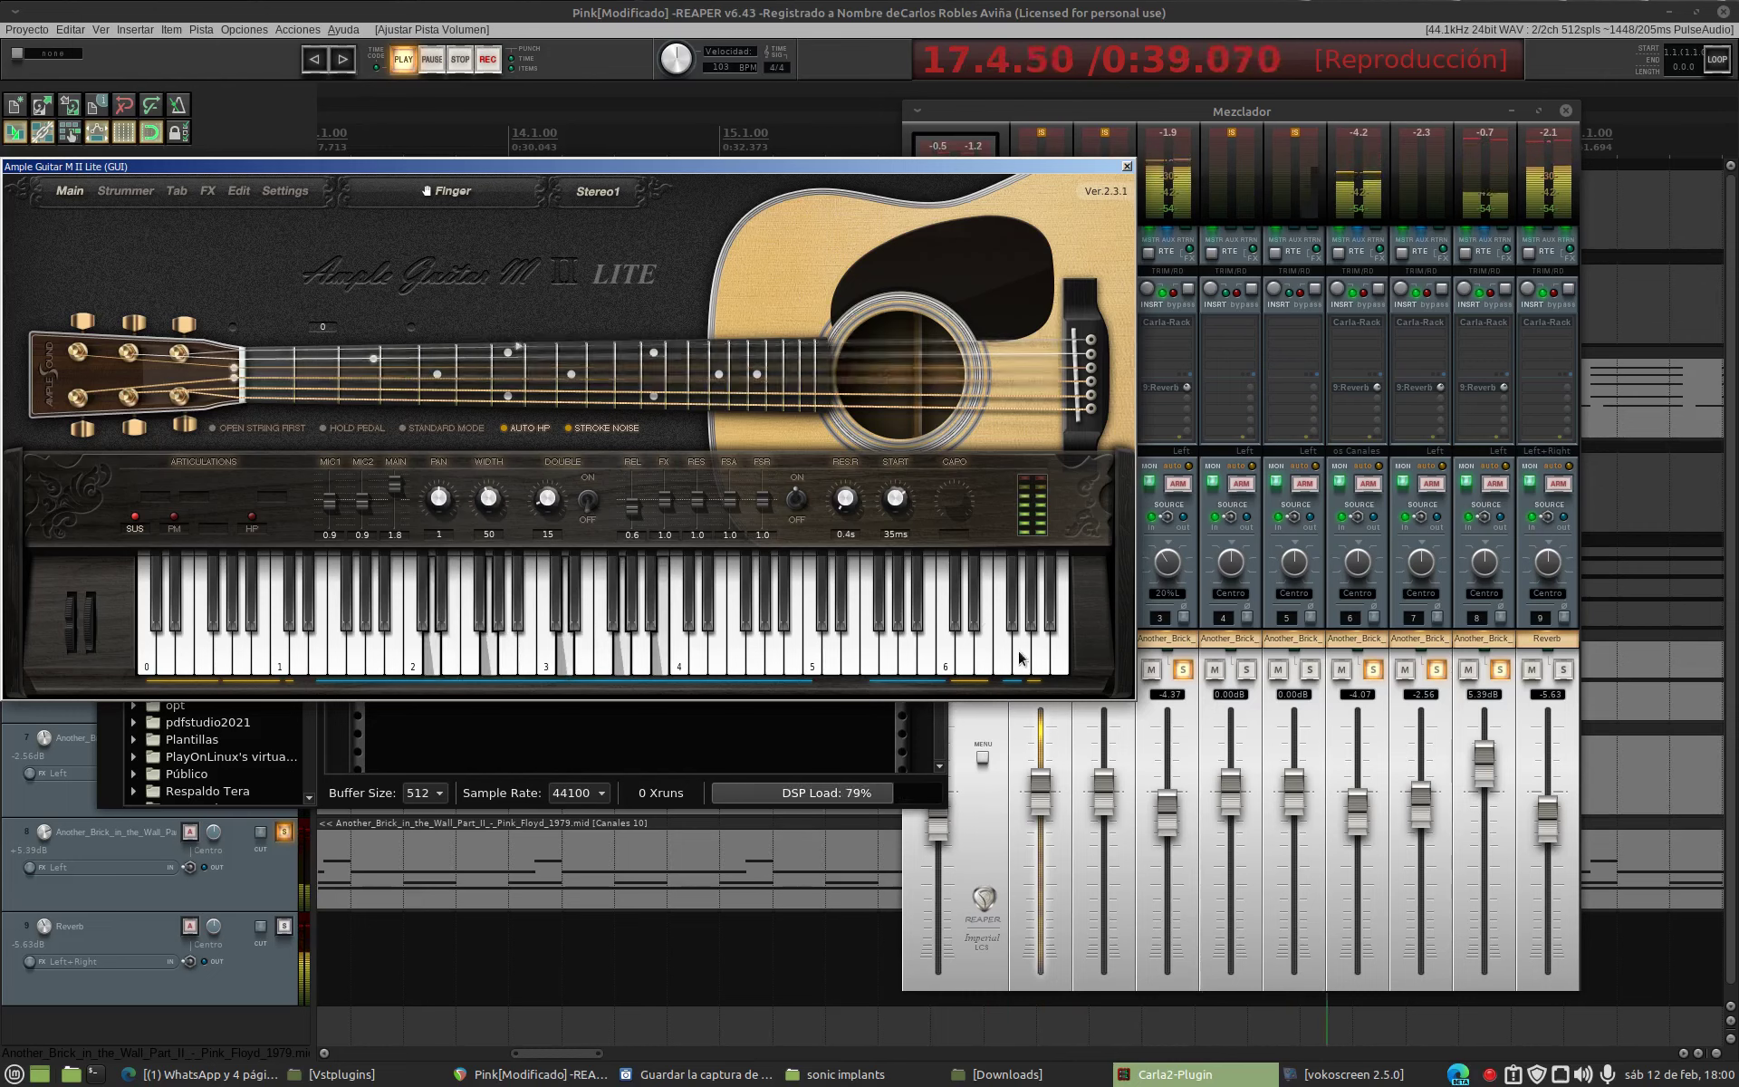
Raise the volume of mixer track 3 to 0.82 dB and close the Ample Guitar M II Lite interface
{"action": "left_click_drag", "start_coordinate": [1168, 813], "coordinate": [1165, 788]}
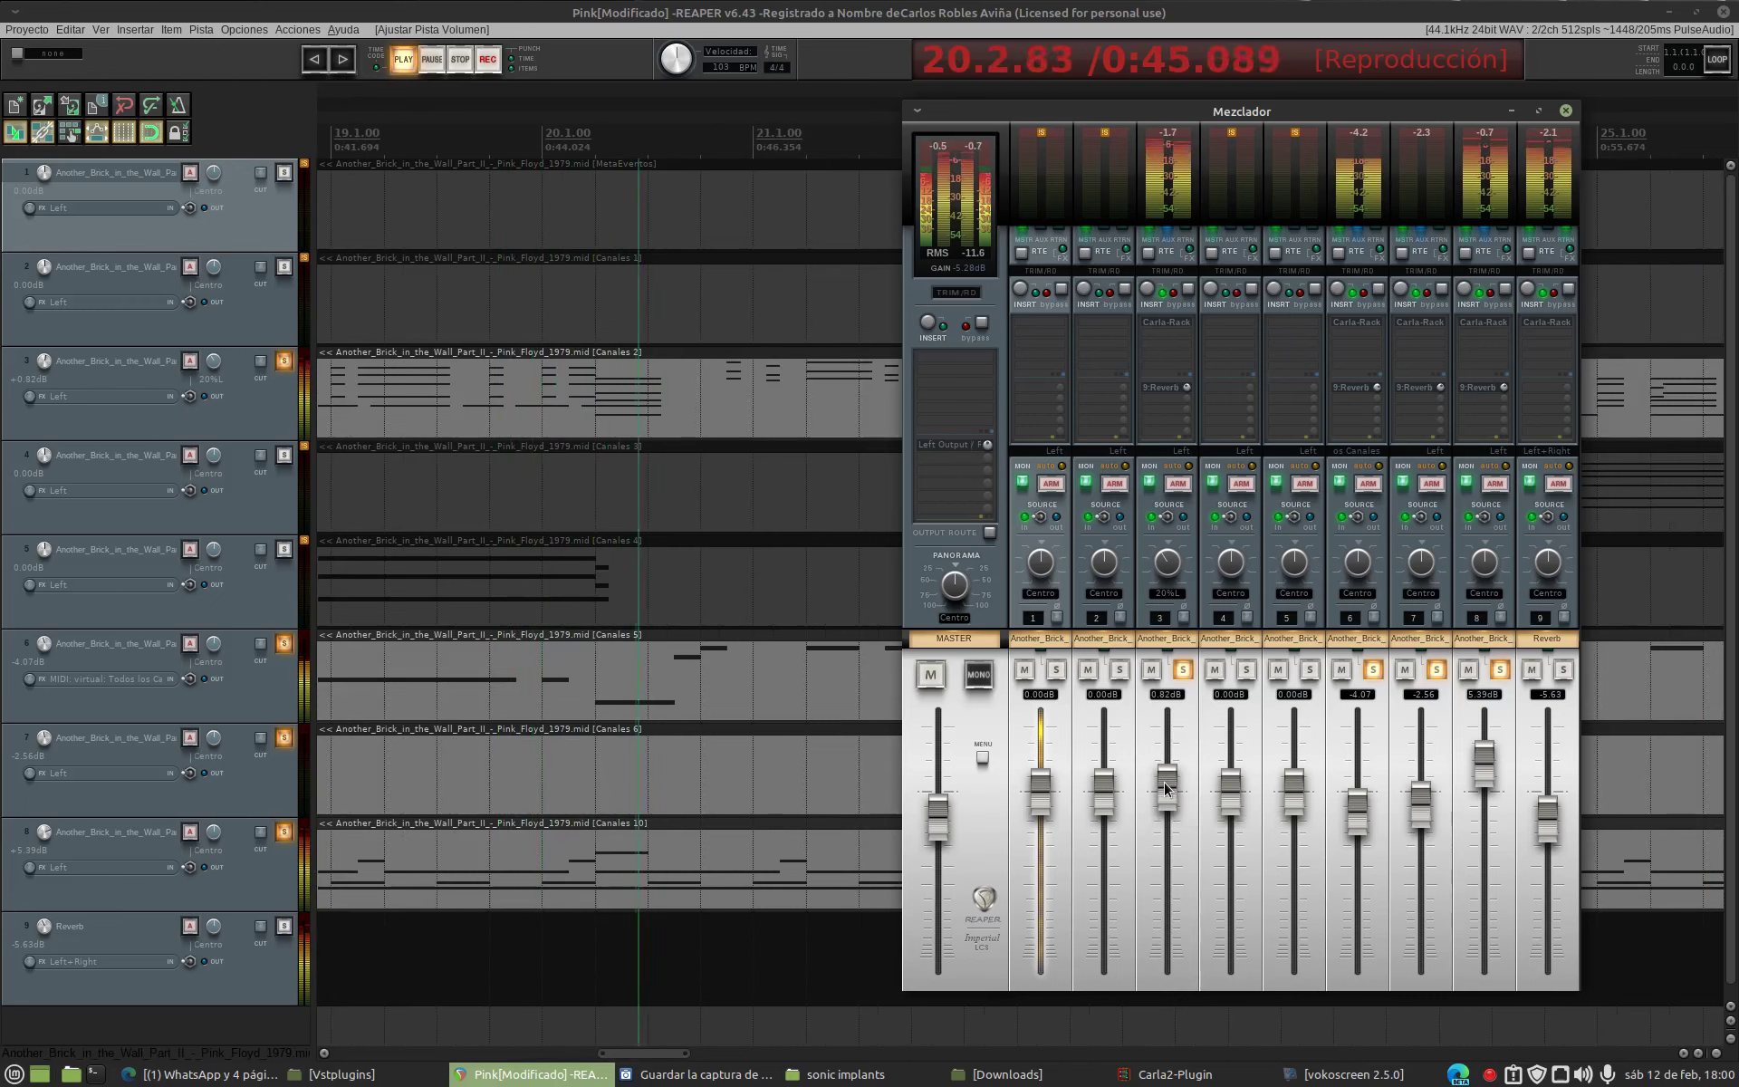
{"action": "left_click", "coordinate": [1175, 1074]}
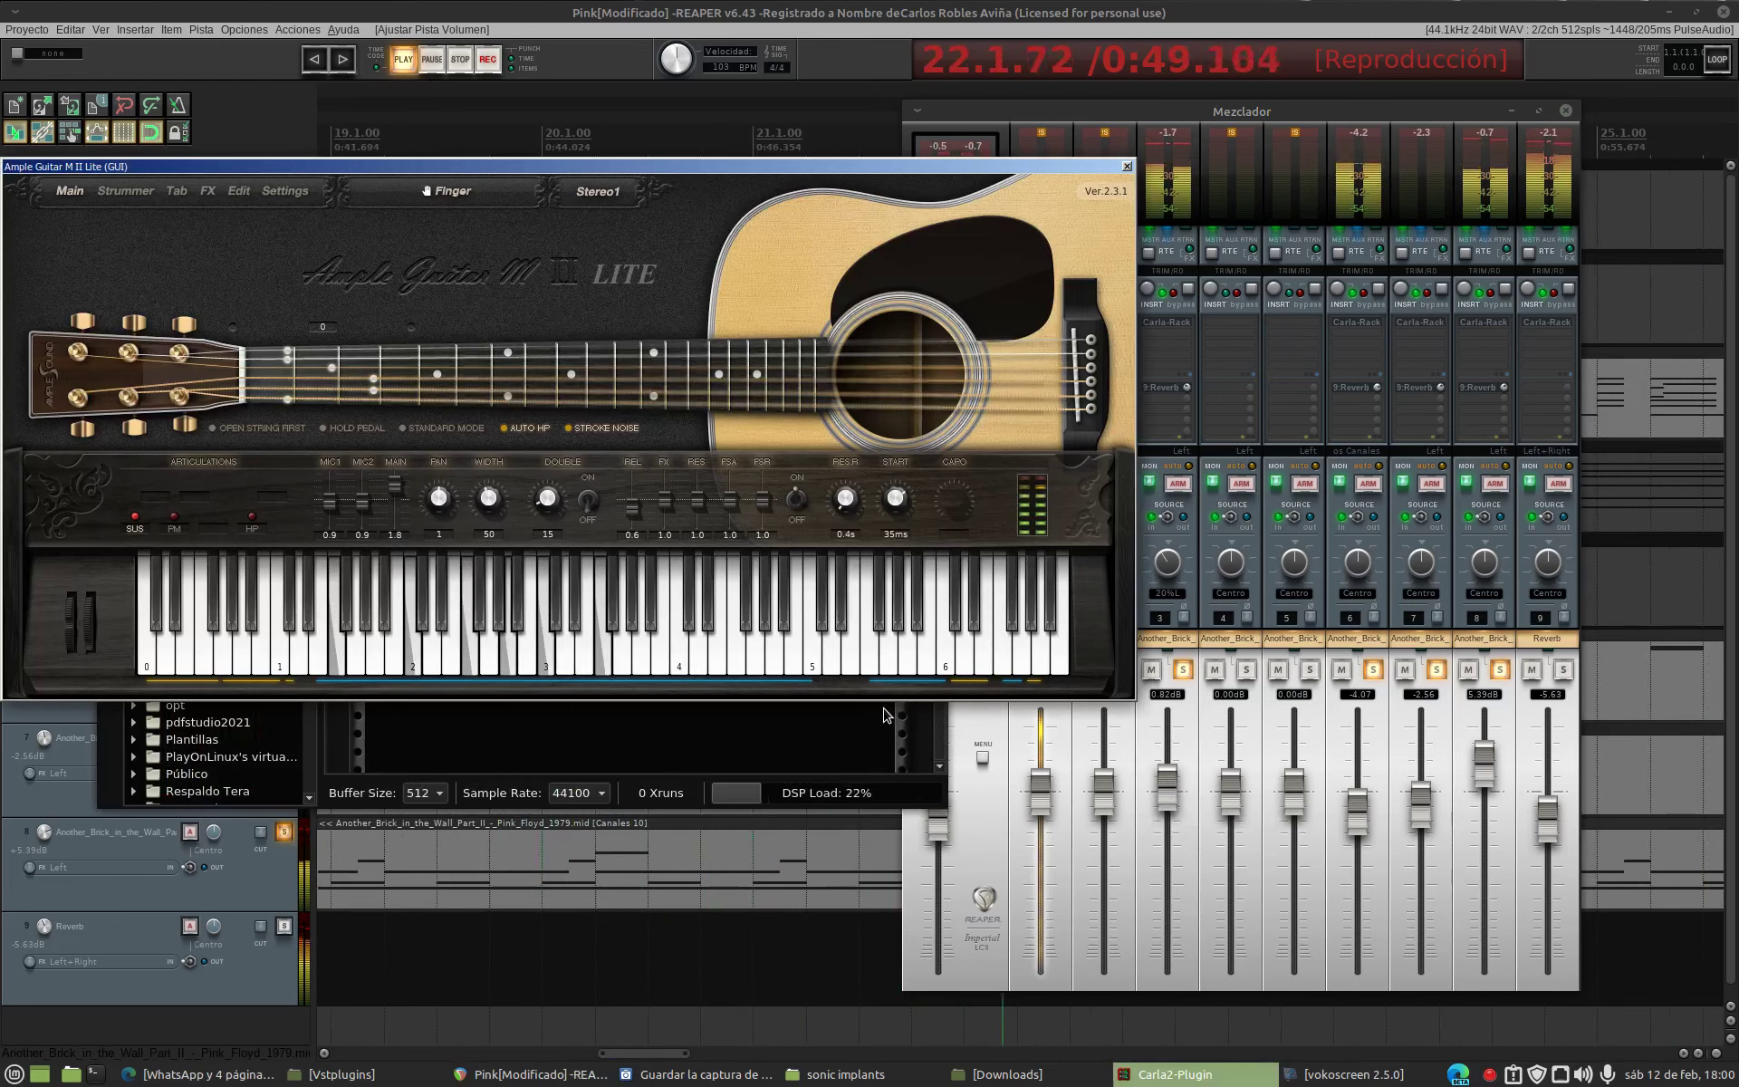
{"action": "left_click", "coordinate": [1127, 167]}
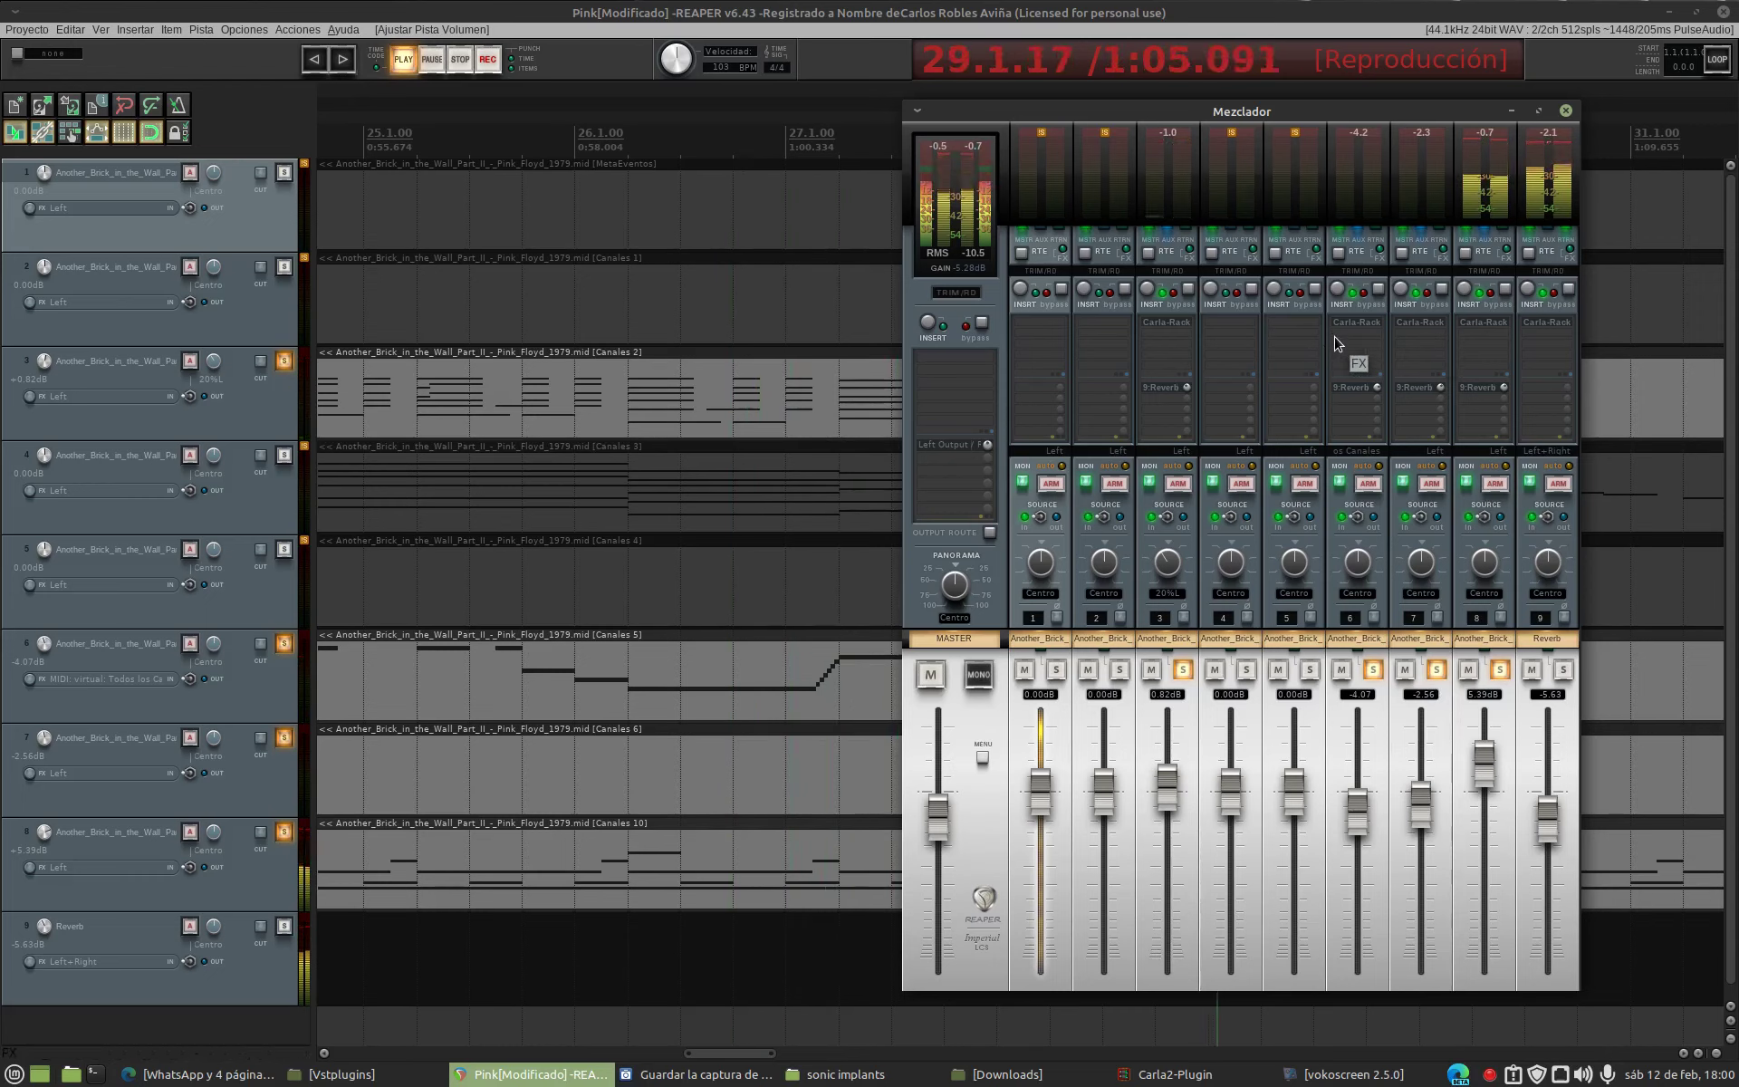
Open track 7's Carla rack and examine the Orchestral and Stereo Expander interfaces side by side
{"action": "left_click", "coordinate": [1414, 331]}
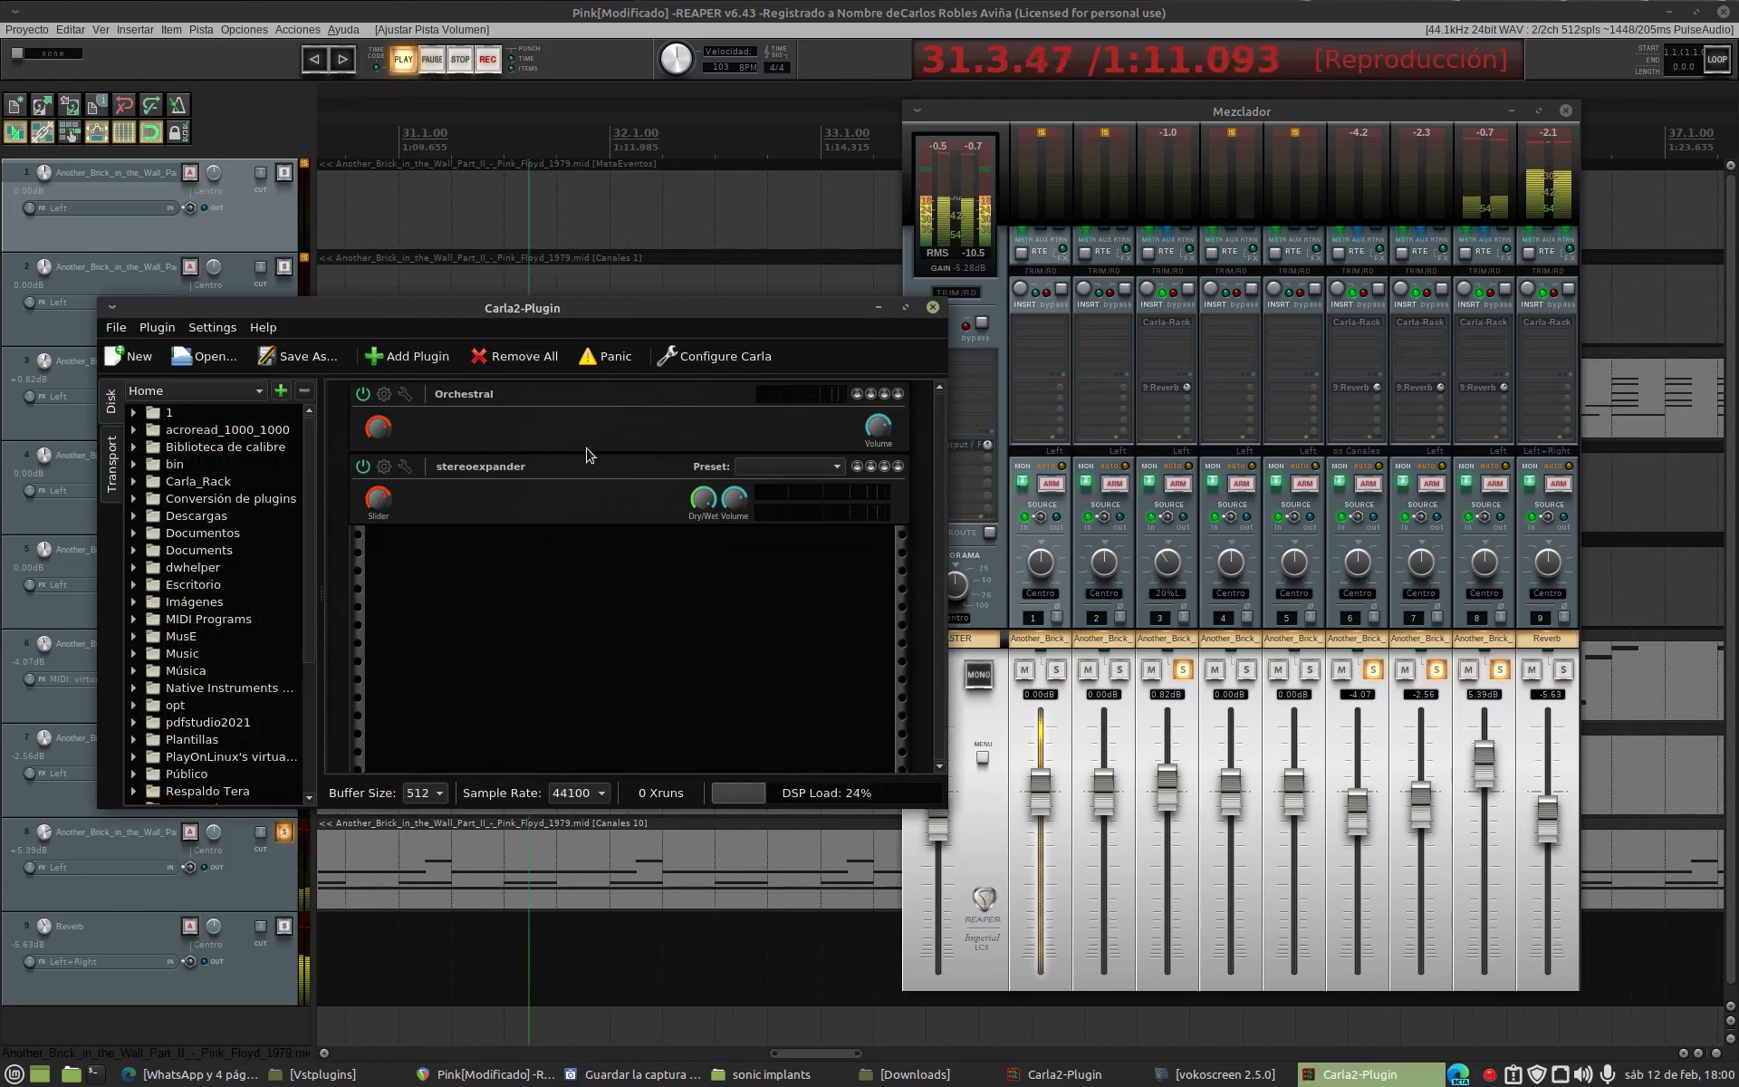
{"action": "left_click_drag", "start_coordinate": [589, 307], "coordinate": [516, 197]}
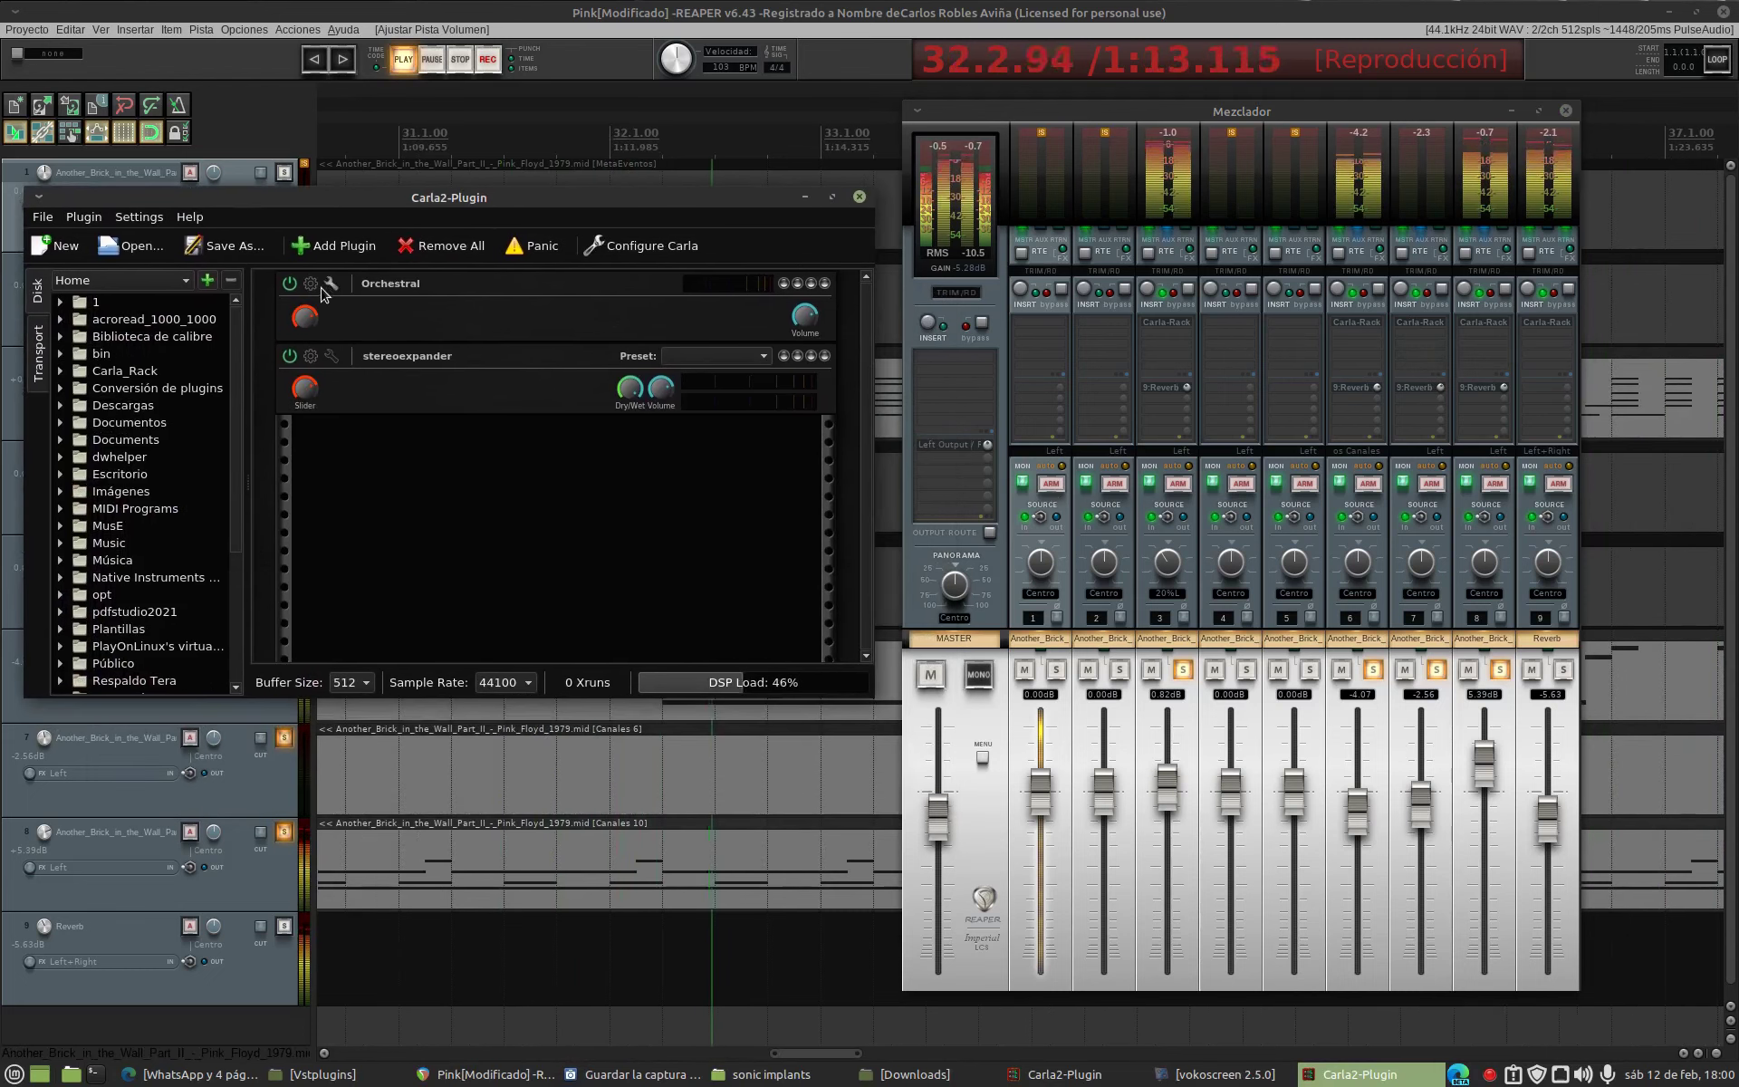
{"action": "left_click", "coordinate": [312, 285]}
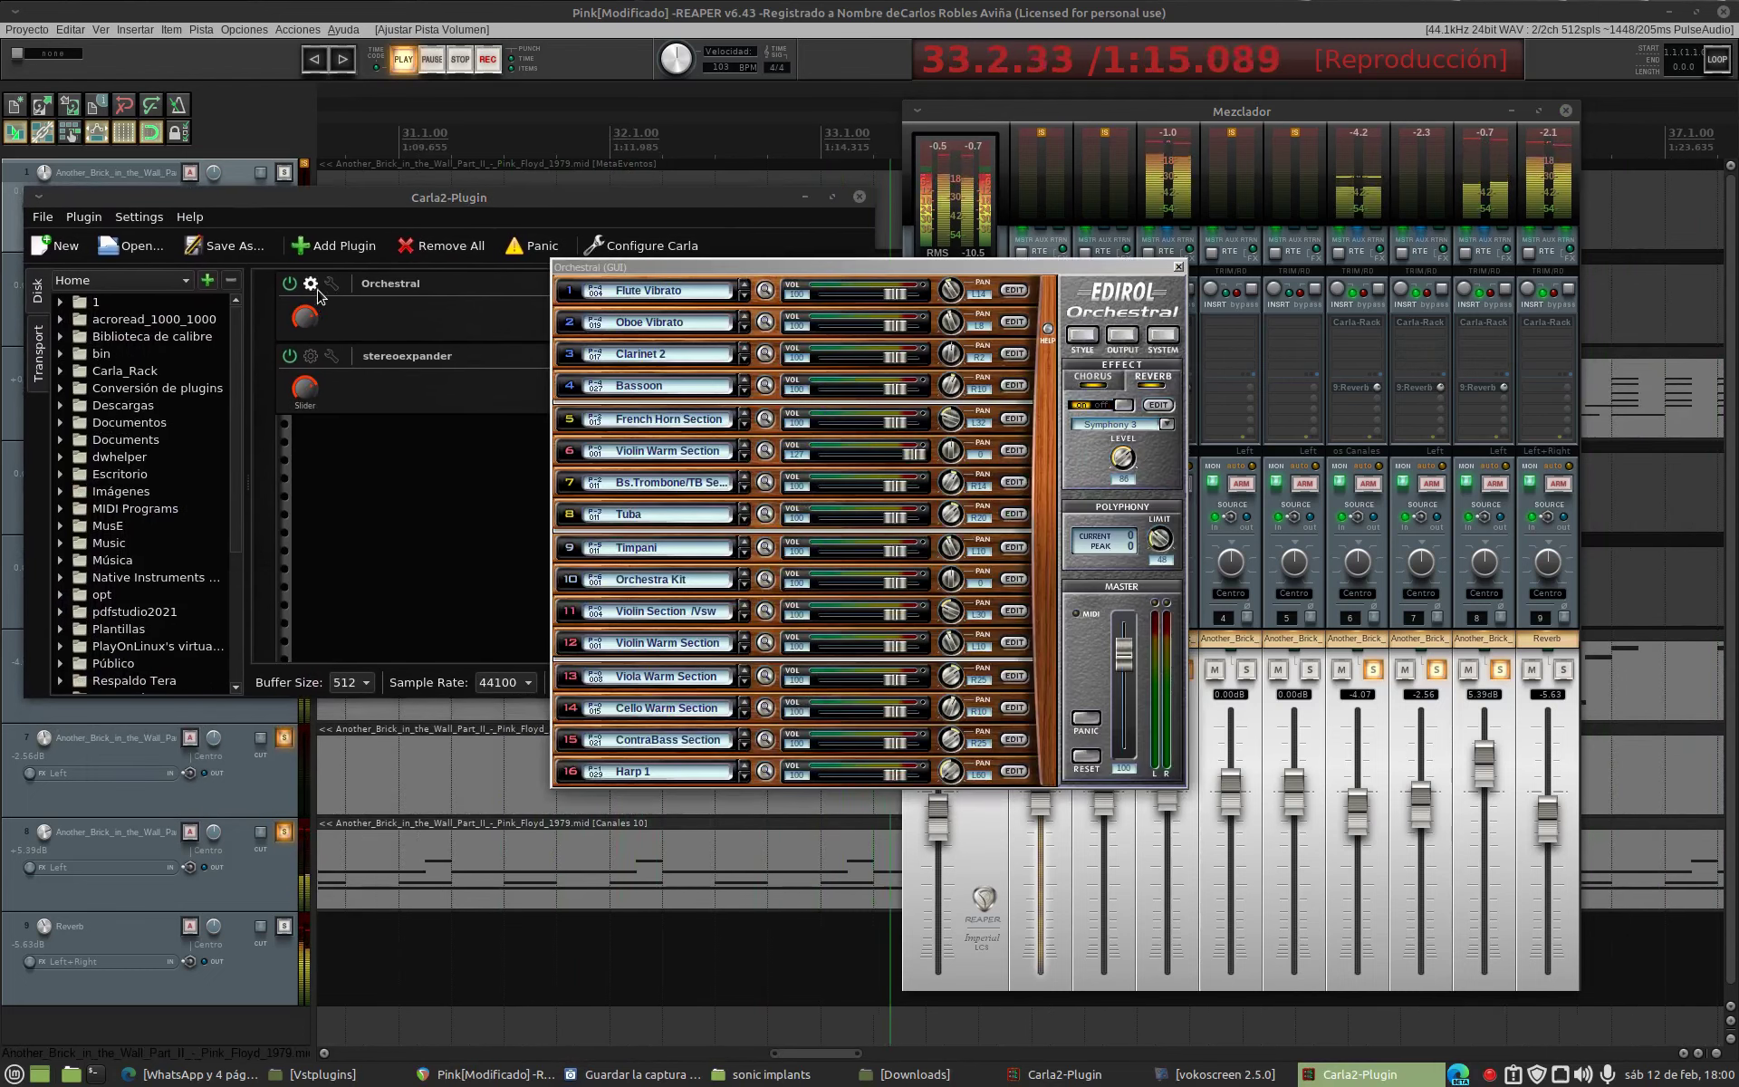
{"action": "left_click_drag", "start_coordinate": [812, 273], "coordinate": [498, 464]}
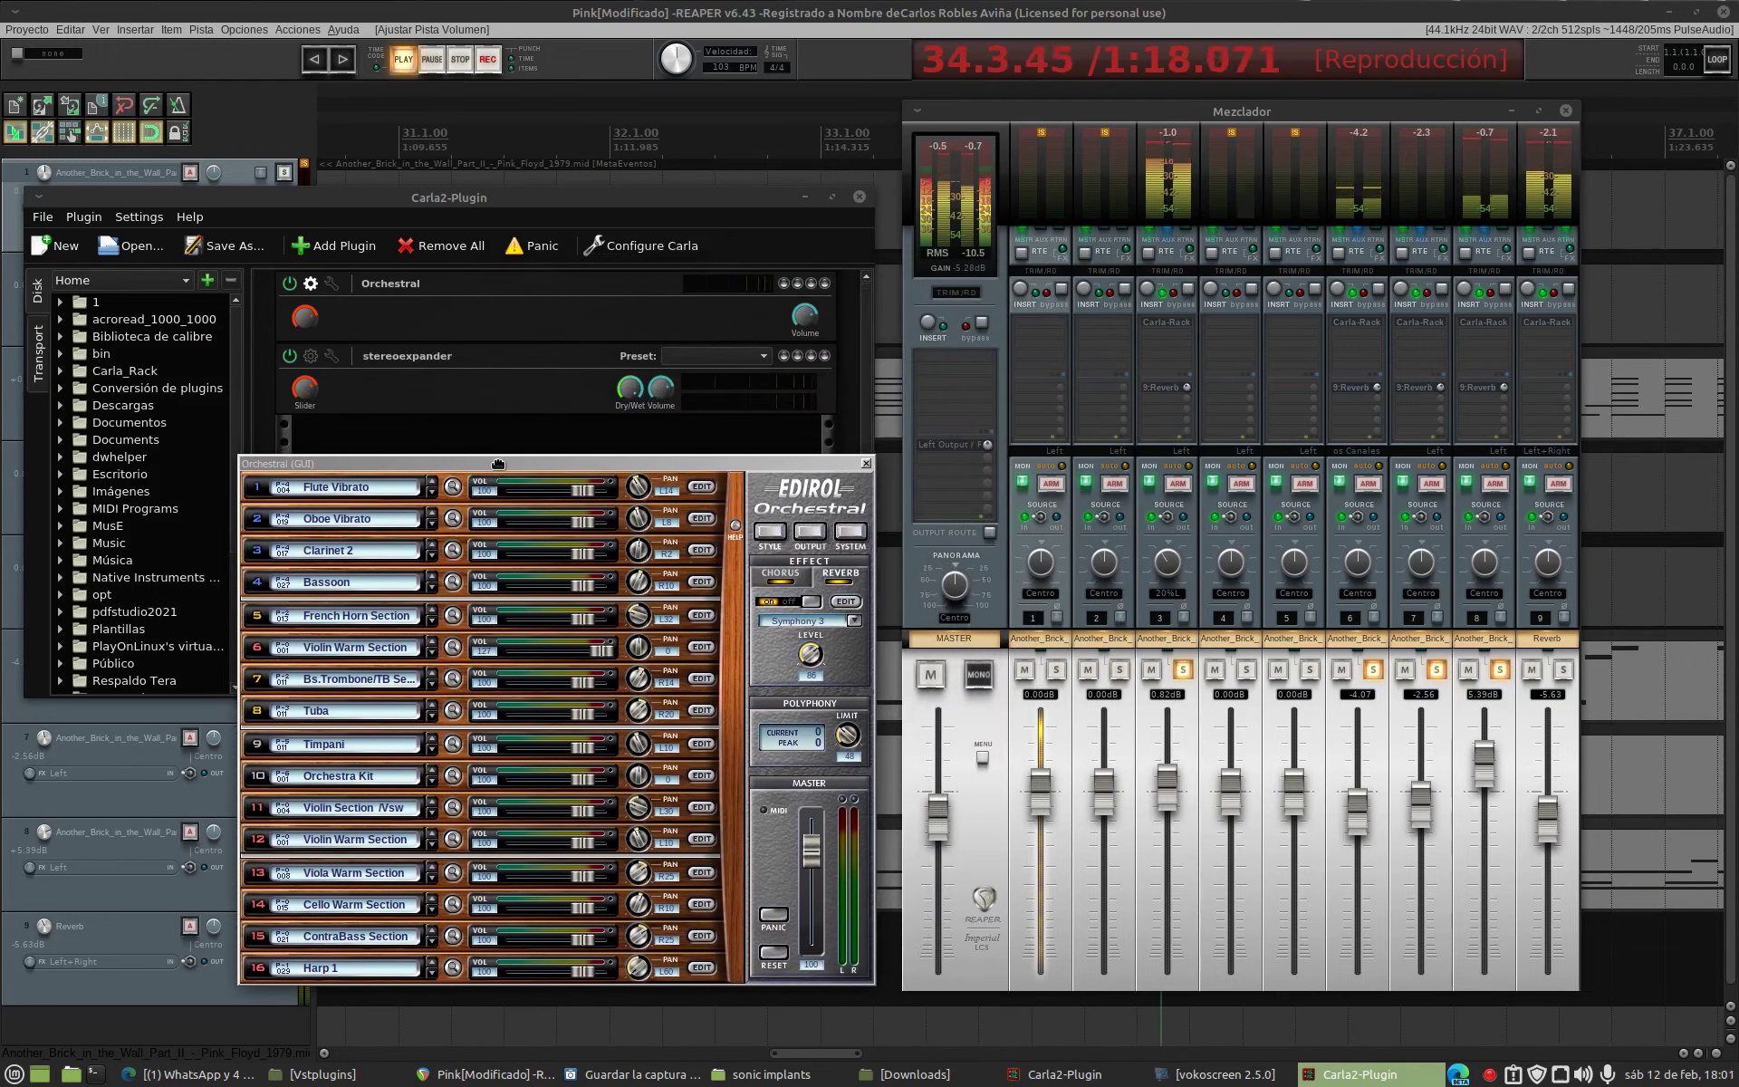
{"action": "left_click", "coordinate": [310, 359]}
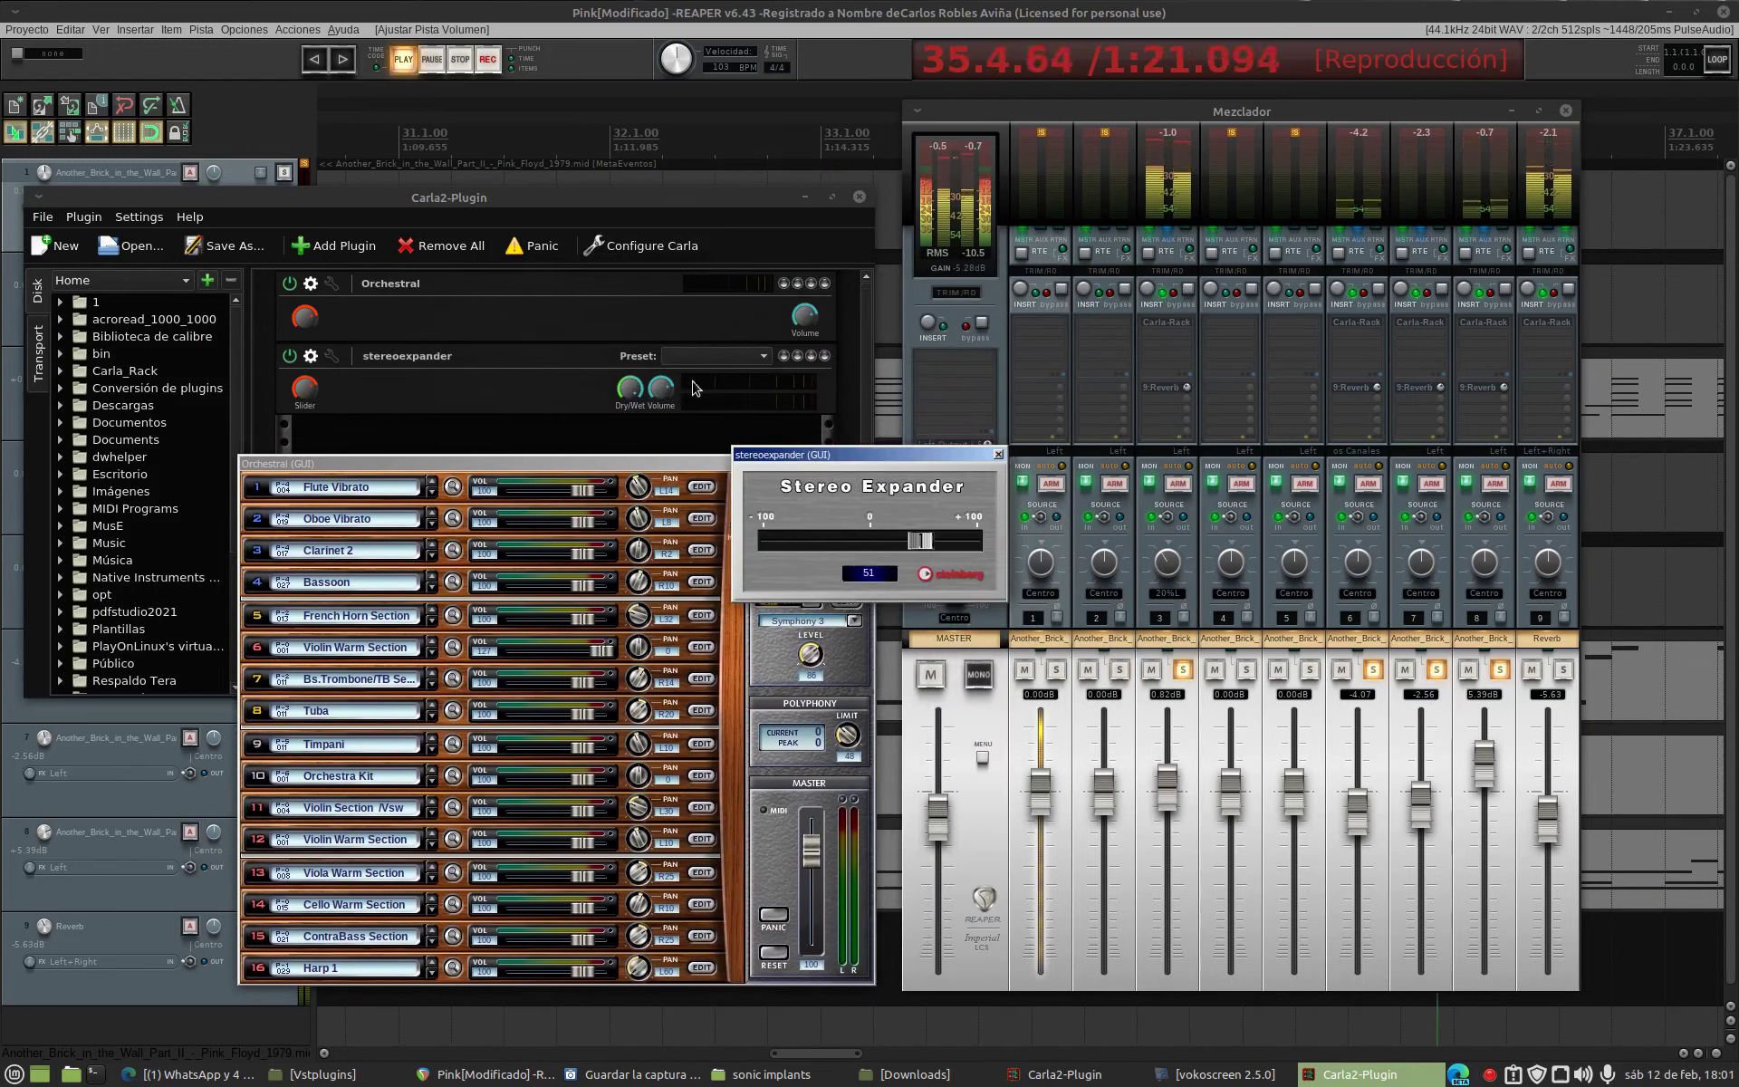
{"action": "left_click_drag", "start_coordinate": [826, 455], "coordinate": [446, 268]}
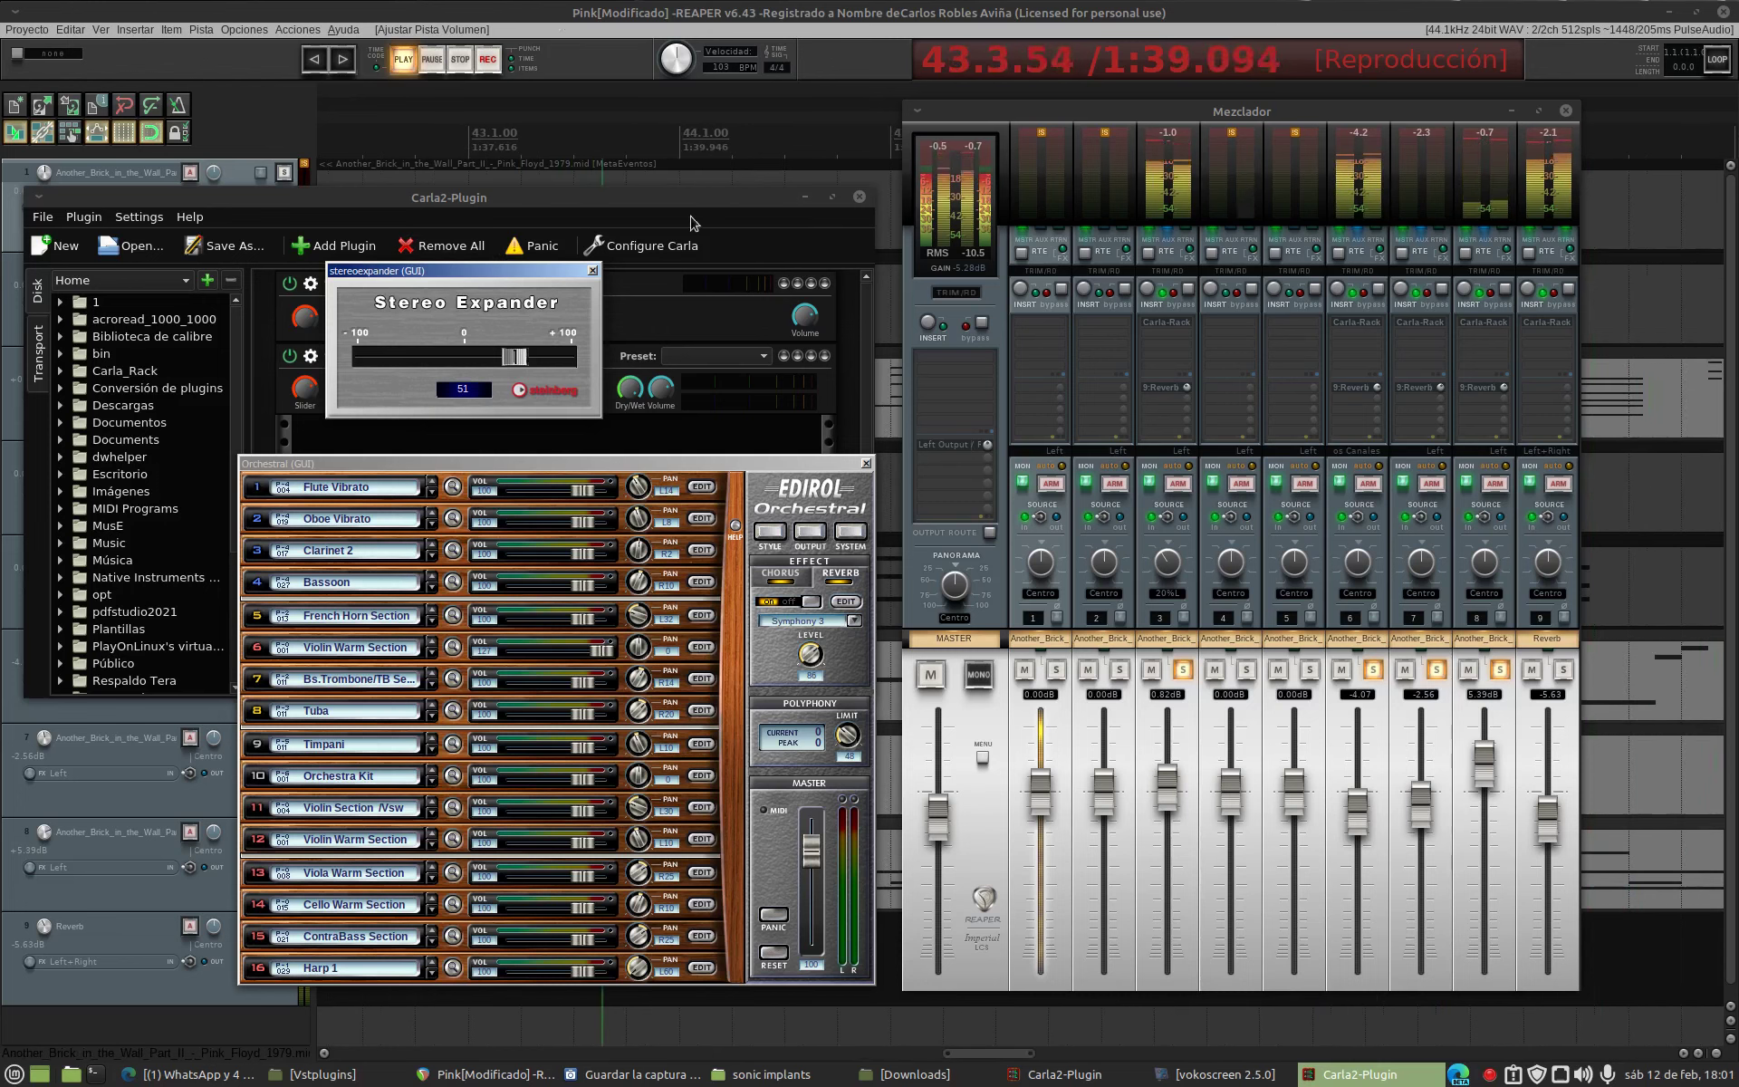
Close the Orchestral and Stereo Expander interfaces together with track 7's Carla rack
{"action": "left_click", "coordinate": [865, 464]}
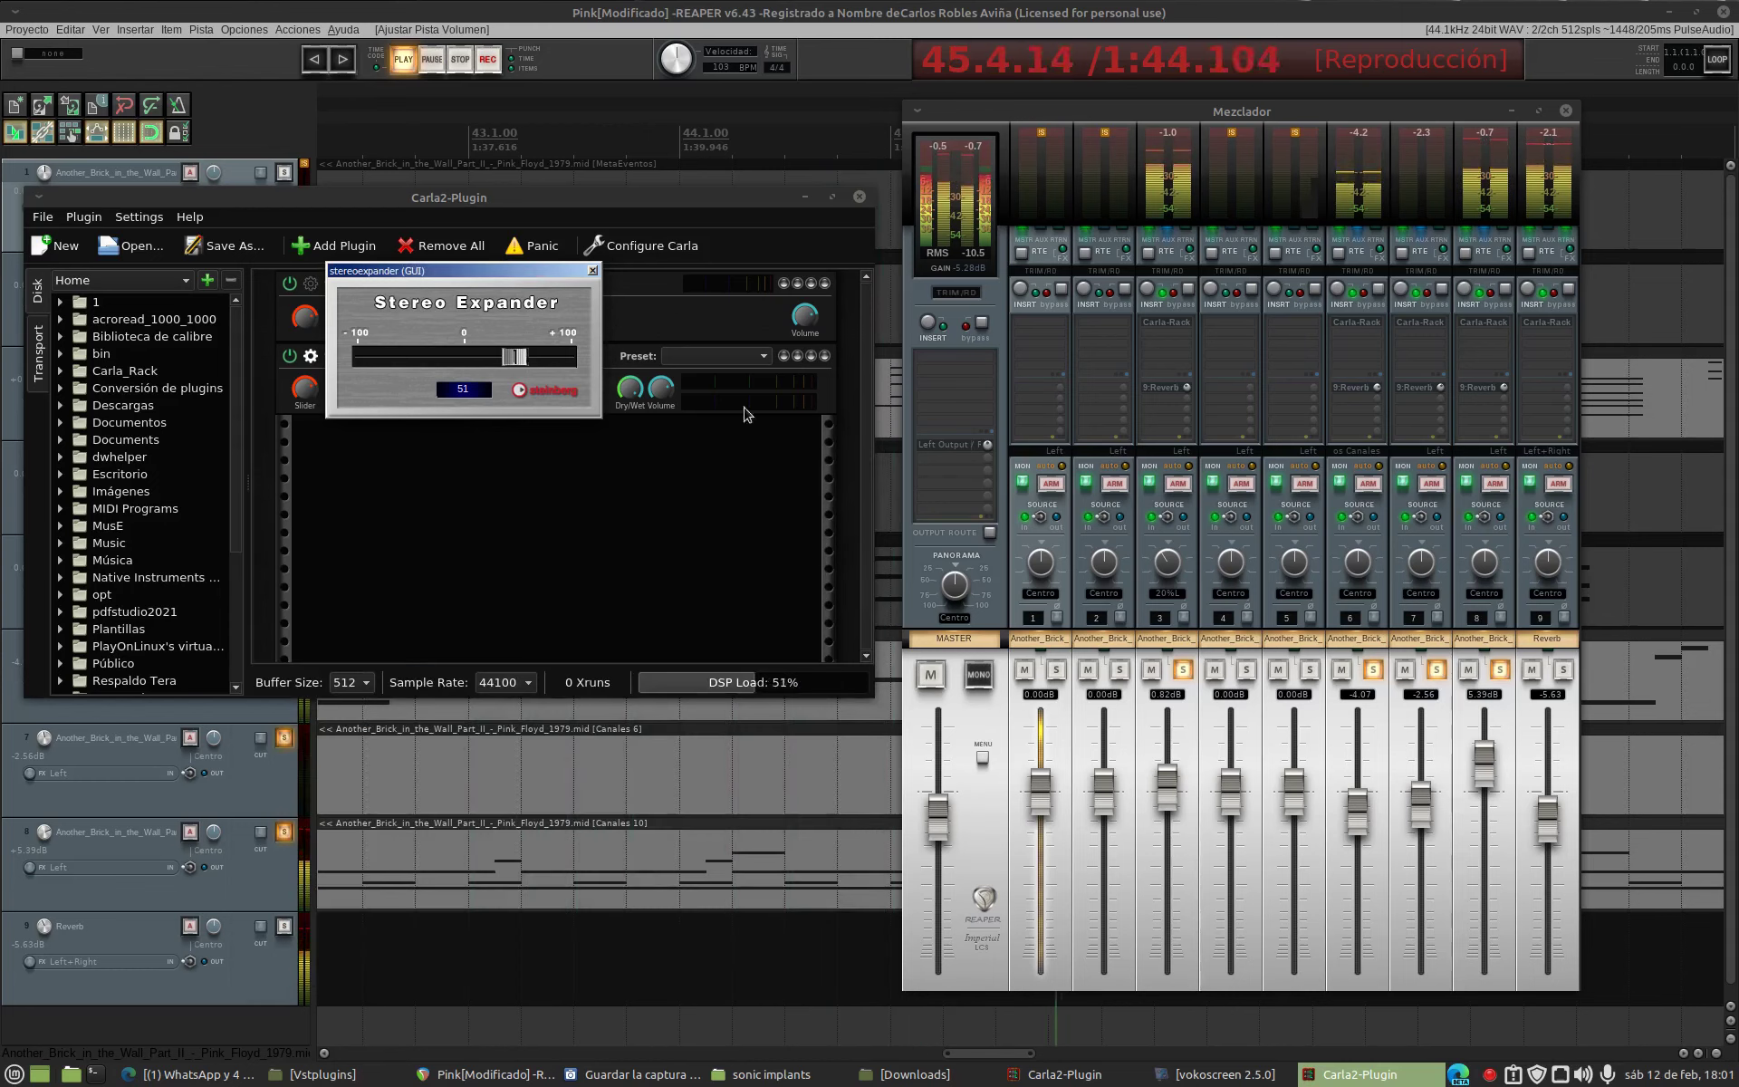
{"action": "left_click", "coordinate": [592, 270]}
{"action": "left_click", "coordinate": [859, 198]}
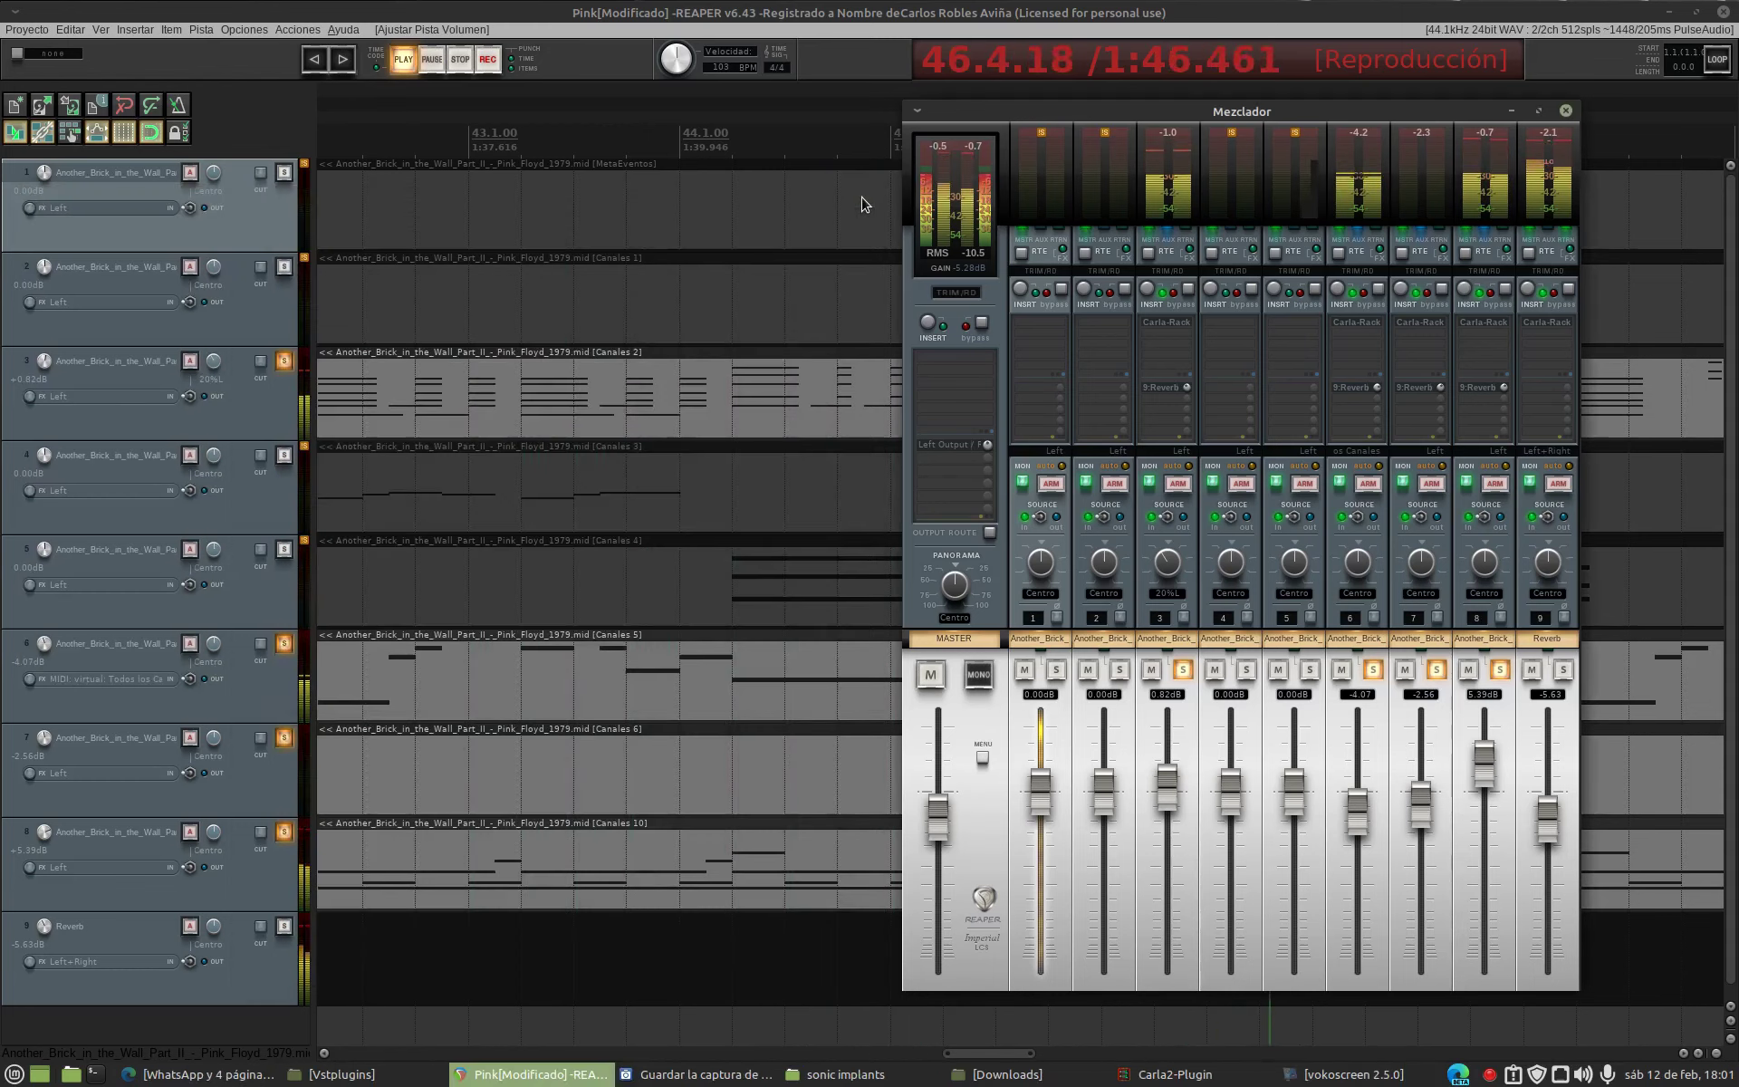
Insert the LV2 Carla-Rack plugin as an effect on the master track
{"action": "left_click", "coordinate": [951, 361]}
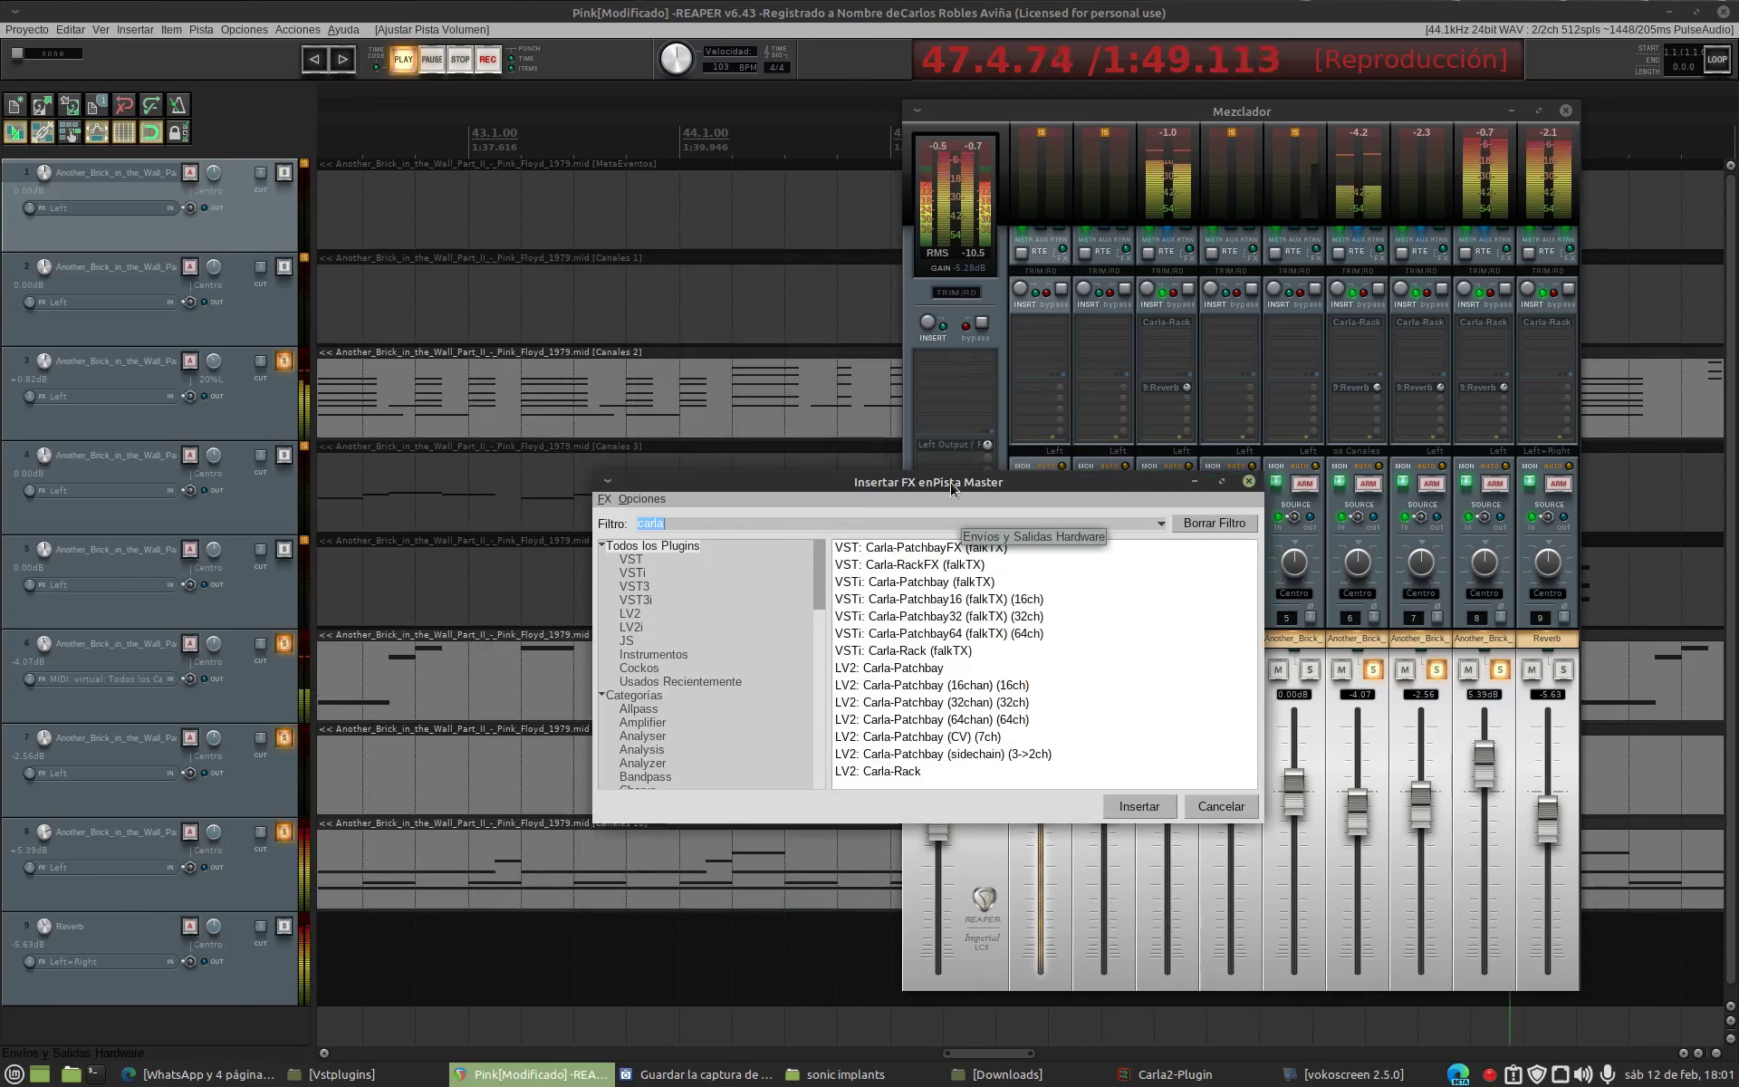
{"action": "left_click_drag", "start_coordinate": [953, 482], "coordinate": [488, 407]}
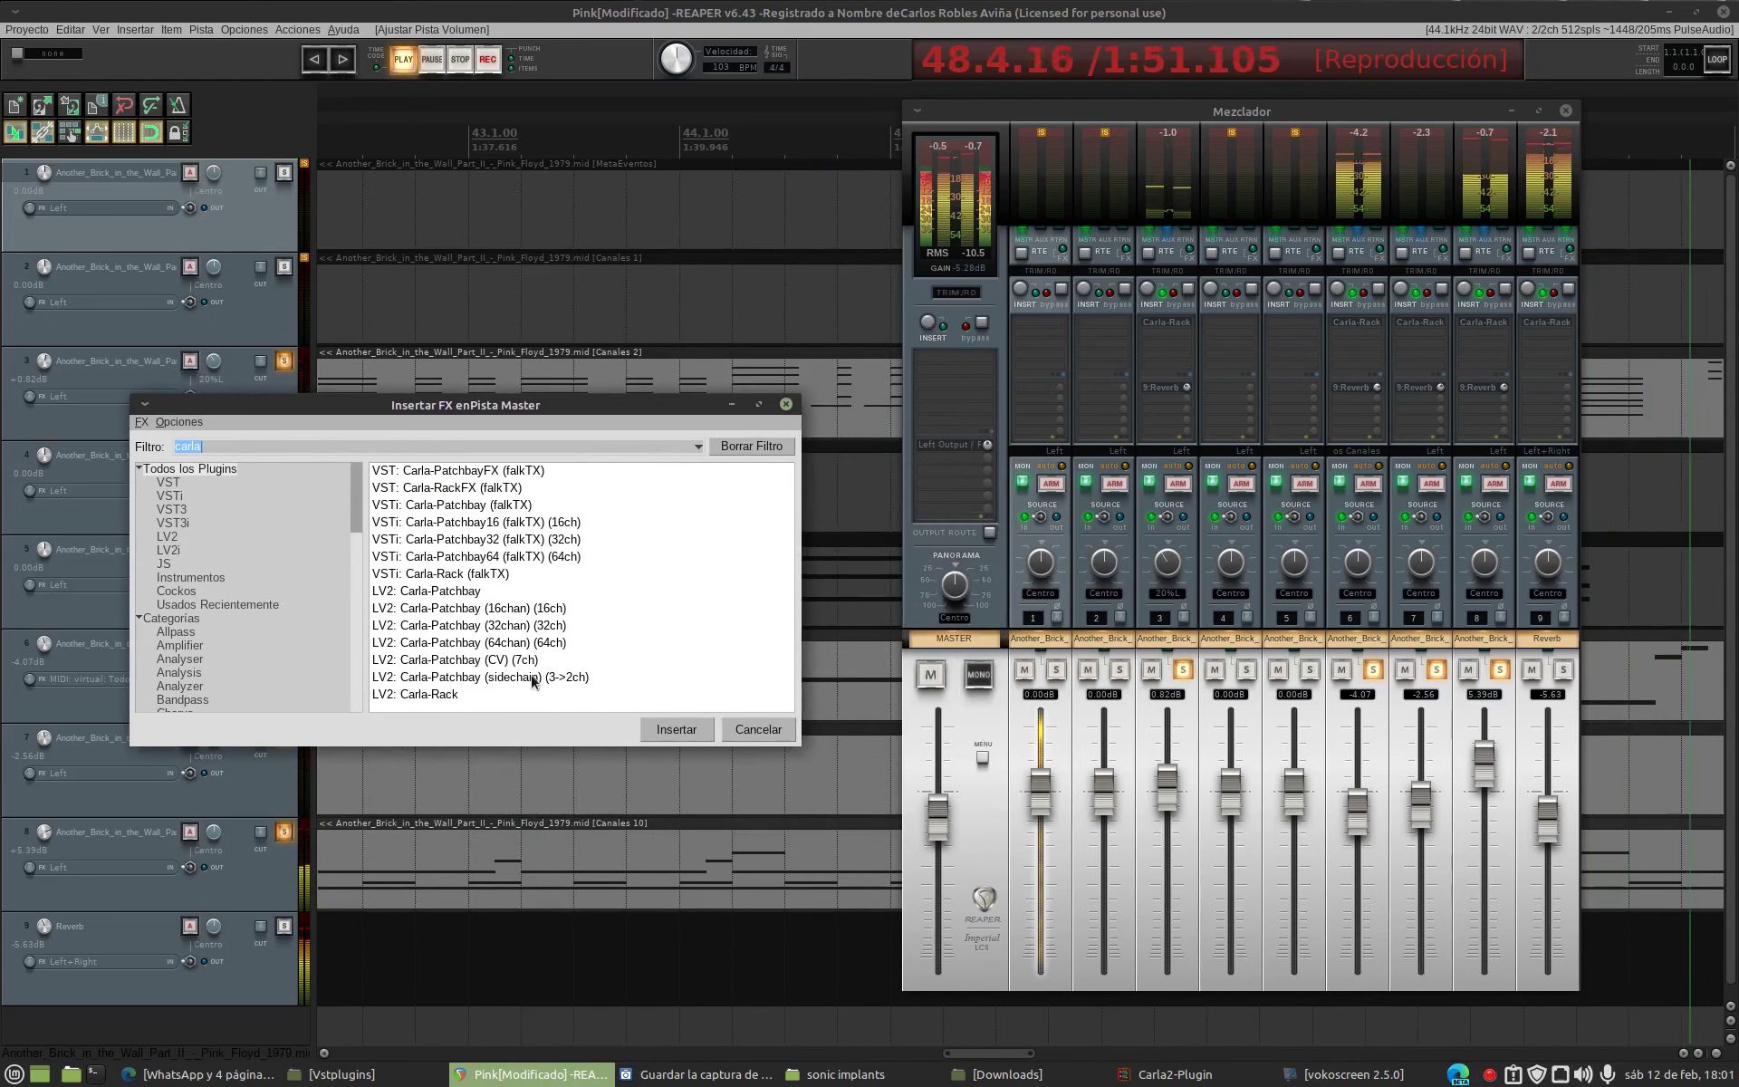
{"action": "left_click", "coordinate": [443, 695]}
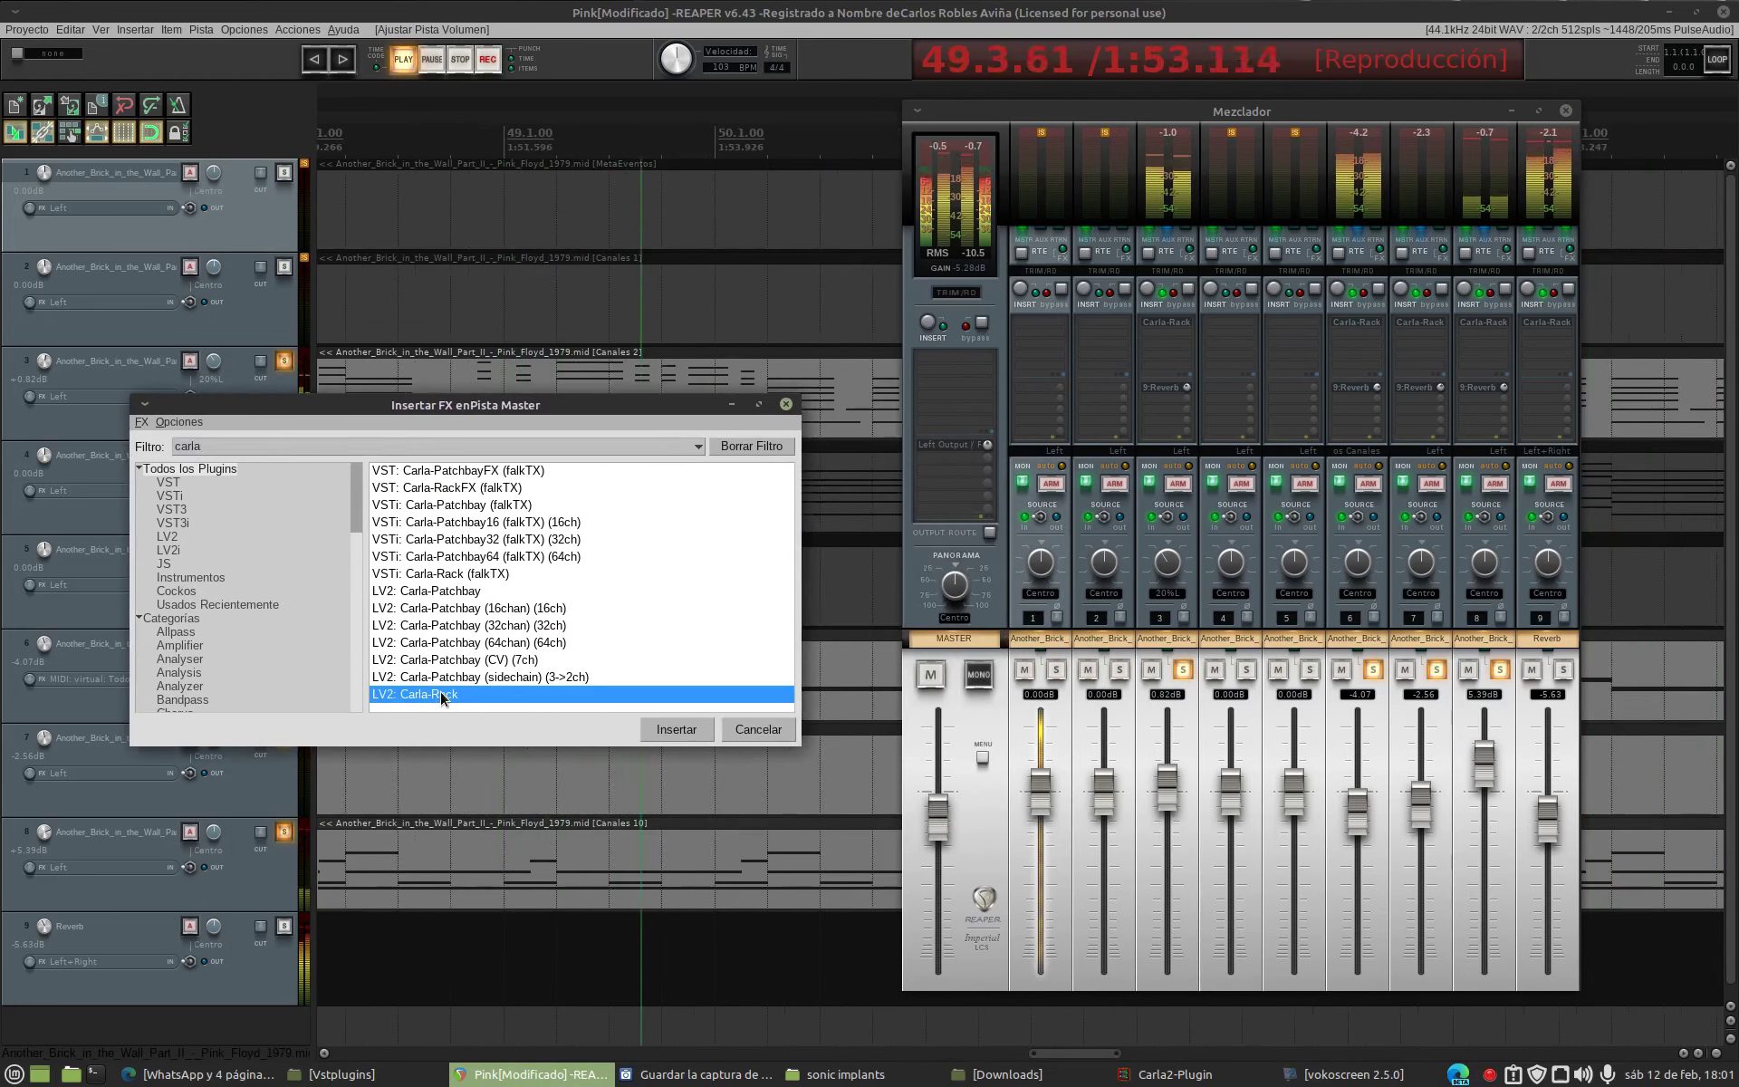
{"action": "left_click", "coordinate": [676, 730]}
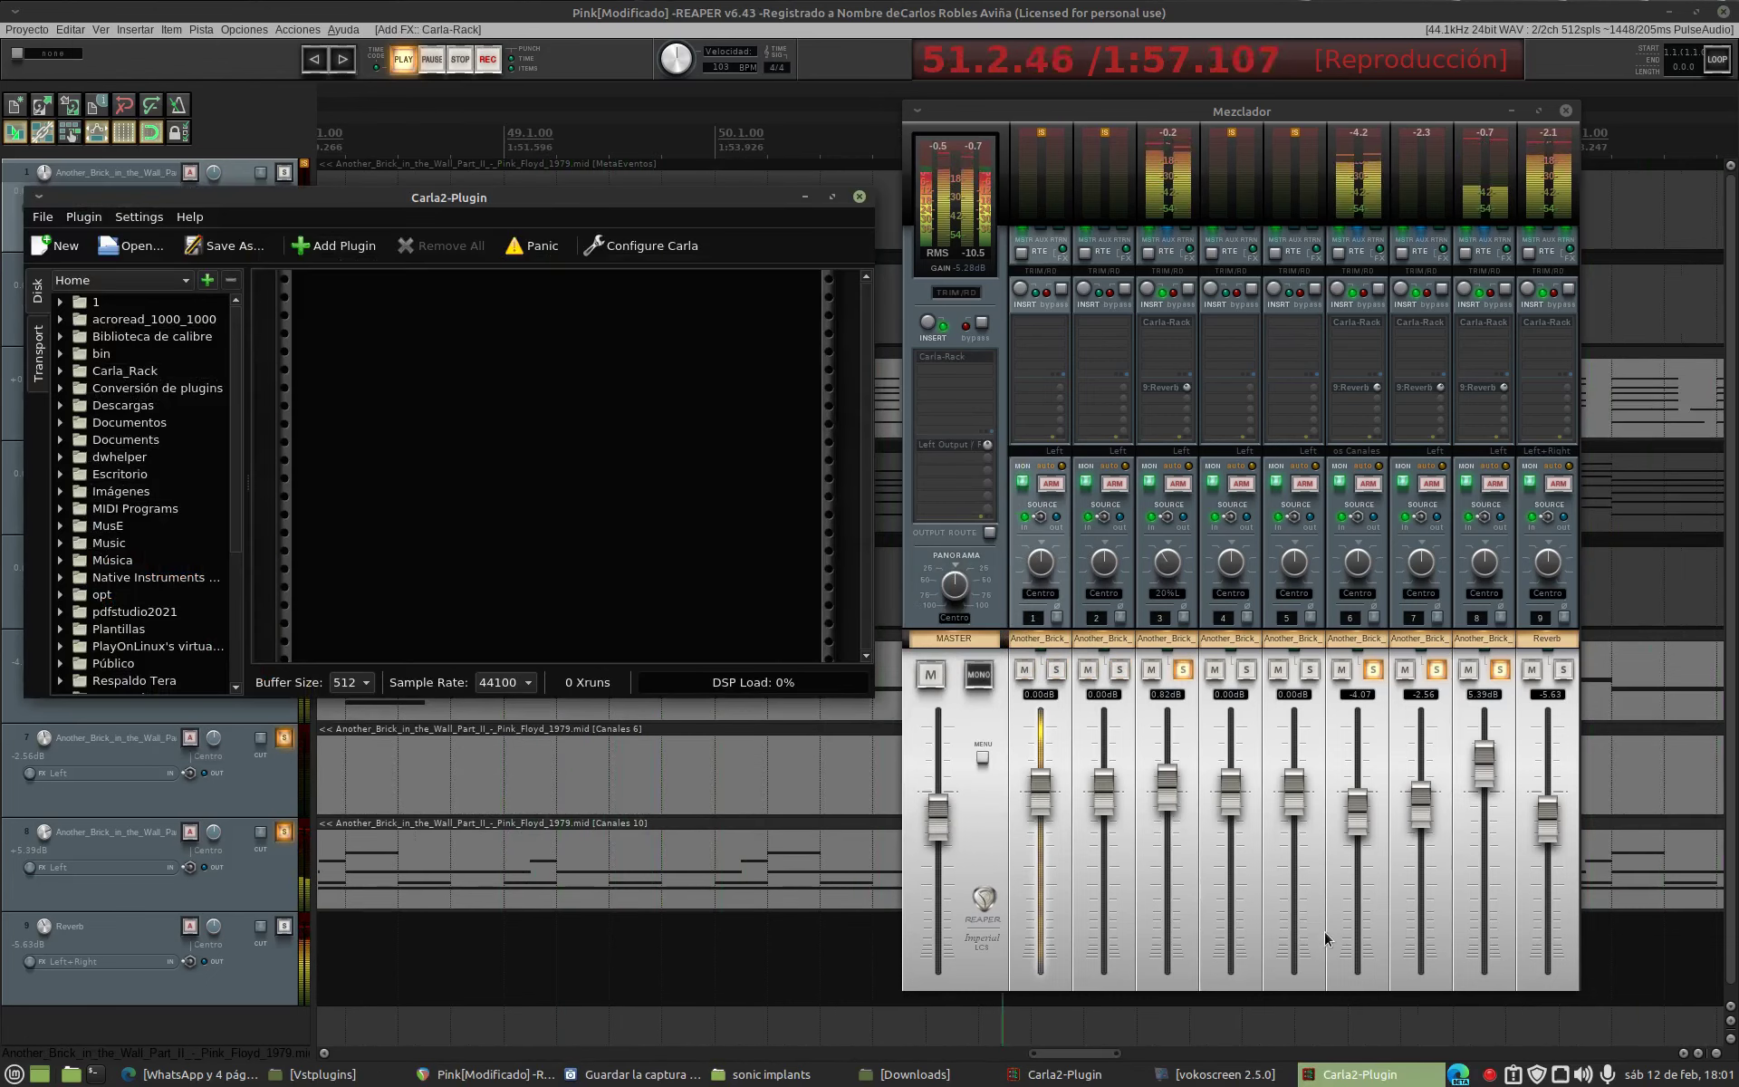
Load Magneto 1-5.dll from the Vstplugins Magneto folder into the master's Carla rack and open its interface
{"action": "left_click", "coordinate": [381, 1072]}
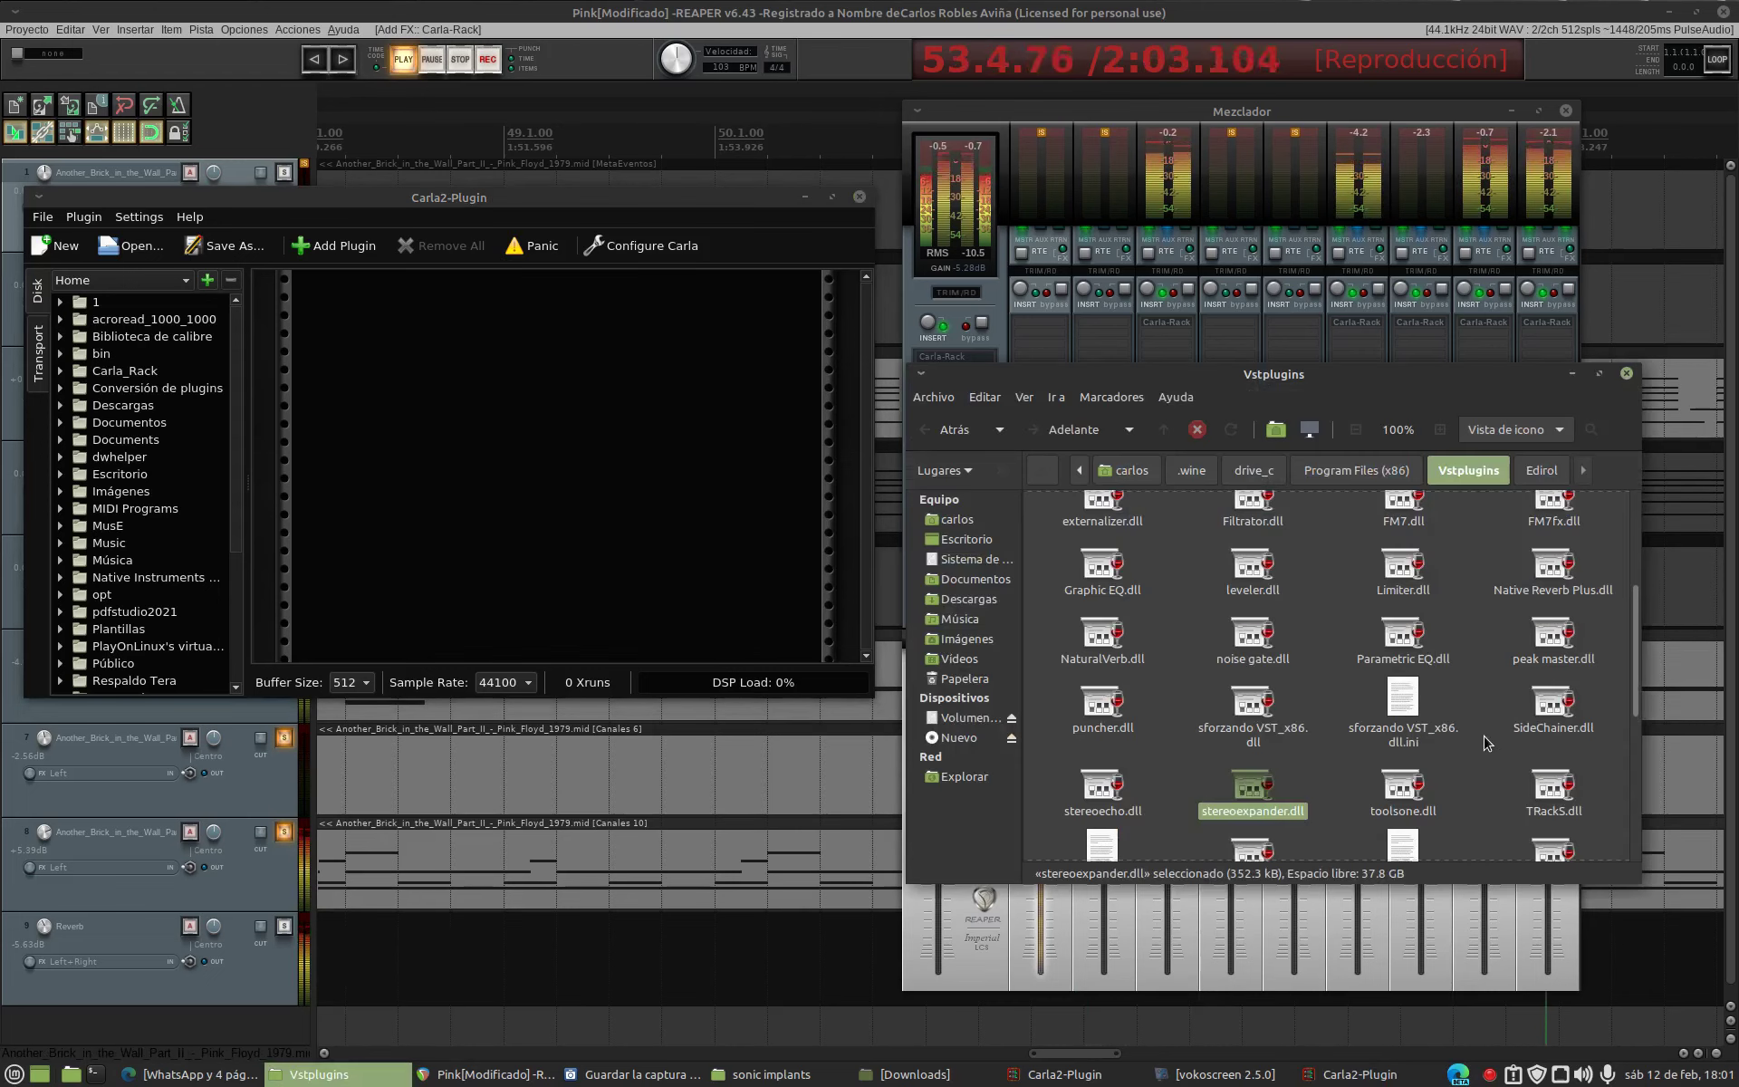
{"action": "scroll", "coordinate": [1486, 743], "scroll_direction": "up", "scroll_amount": 2}
{"action": "scroll", "coordinate": [1487, 743], "scroll_direction": "up", "scroll_amount": 2}
{"action": "scroll", "coordinate": [1485, 743], "scroll_direction": "up", "scroll_amount": 1}
{"action": "scroll", "coordinate": [1485, 734], "scroll_direction": "down", "scroll_amount": 1}
{"action": "scroll", "coordinate": [1434, 727], "scroll_direction": "up", "scroll_amount": 1}
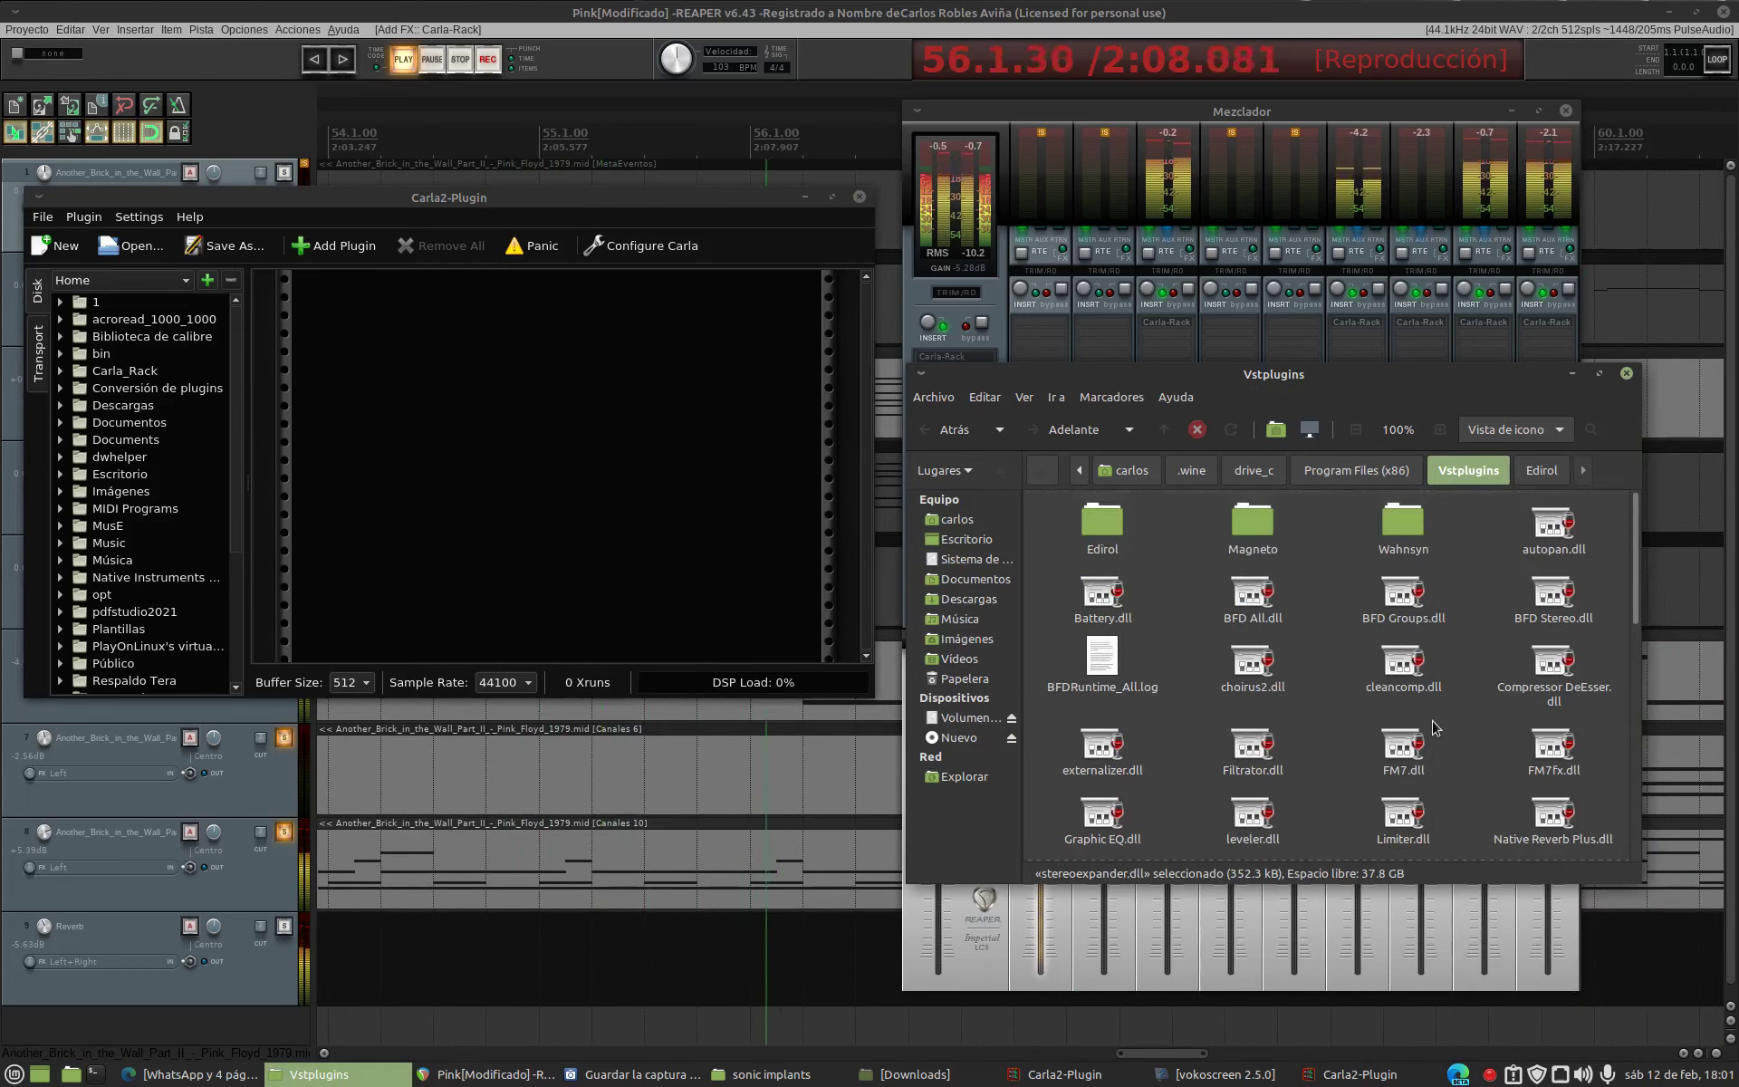
{"action": "double_click", "coordinate": [1253, 523]}
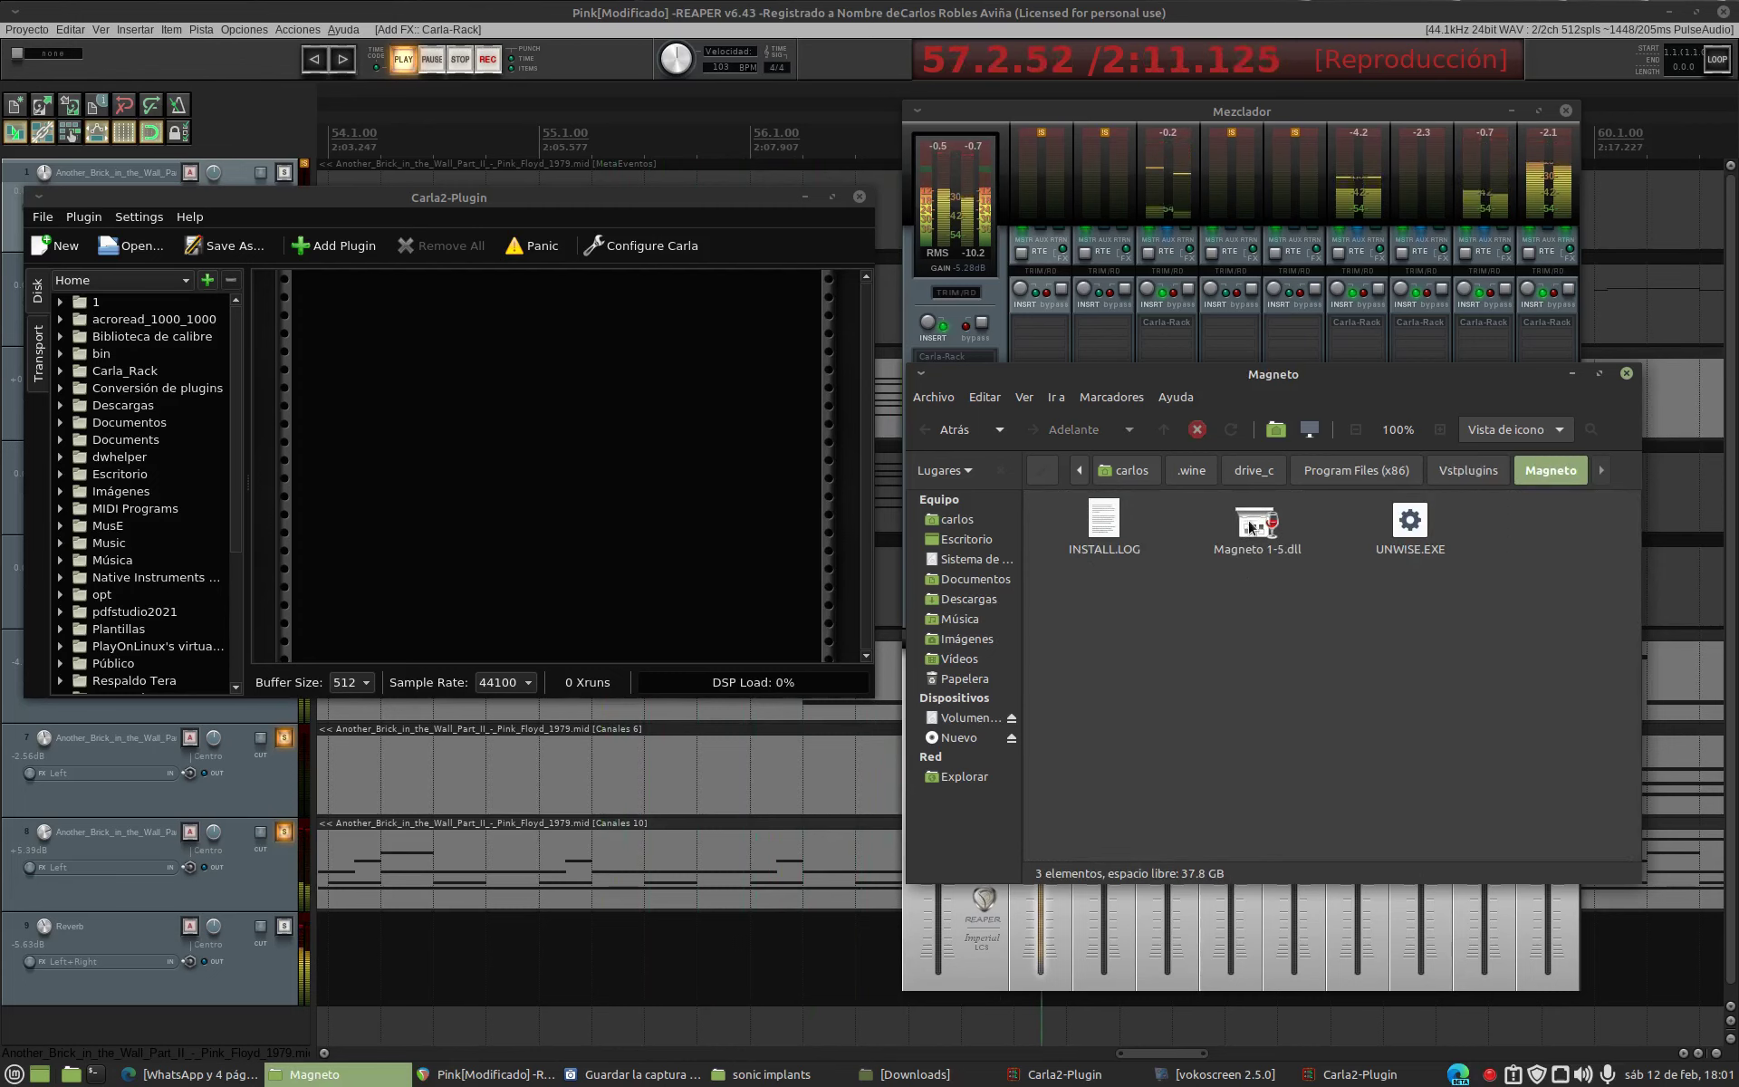
{"action": "left_click_drag", "start_coordinate": [1235, 546], "coordinate": [469, 410]}
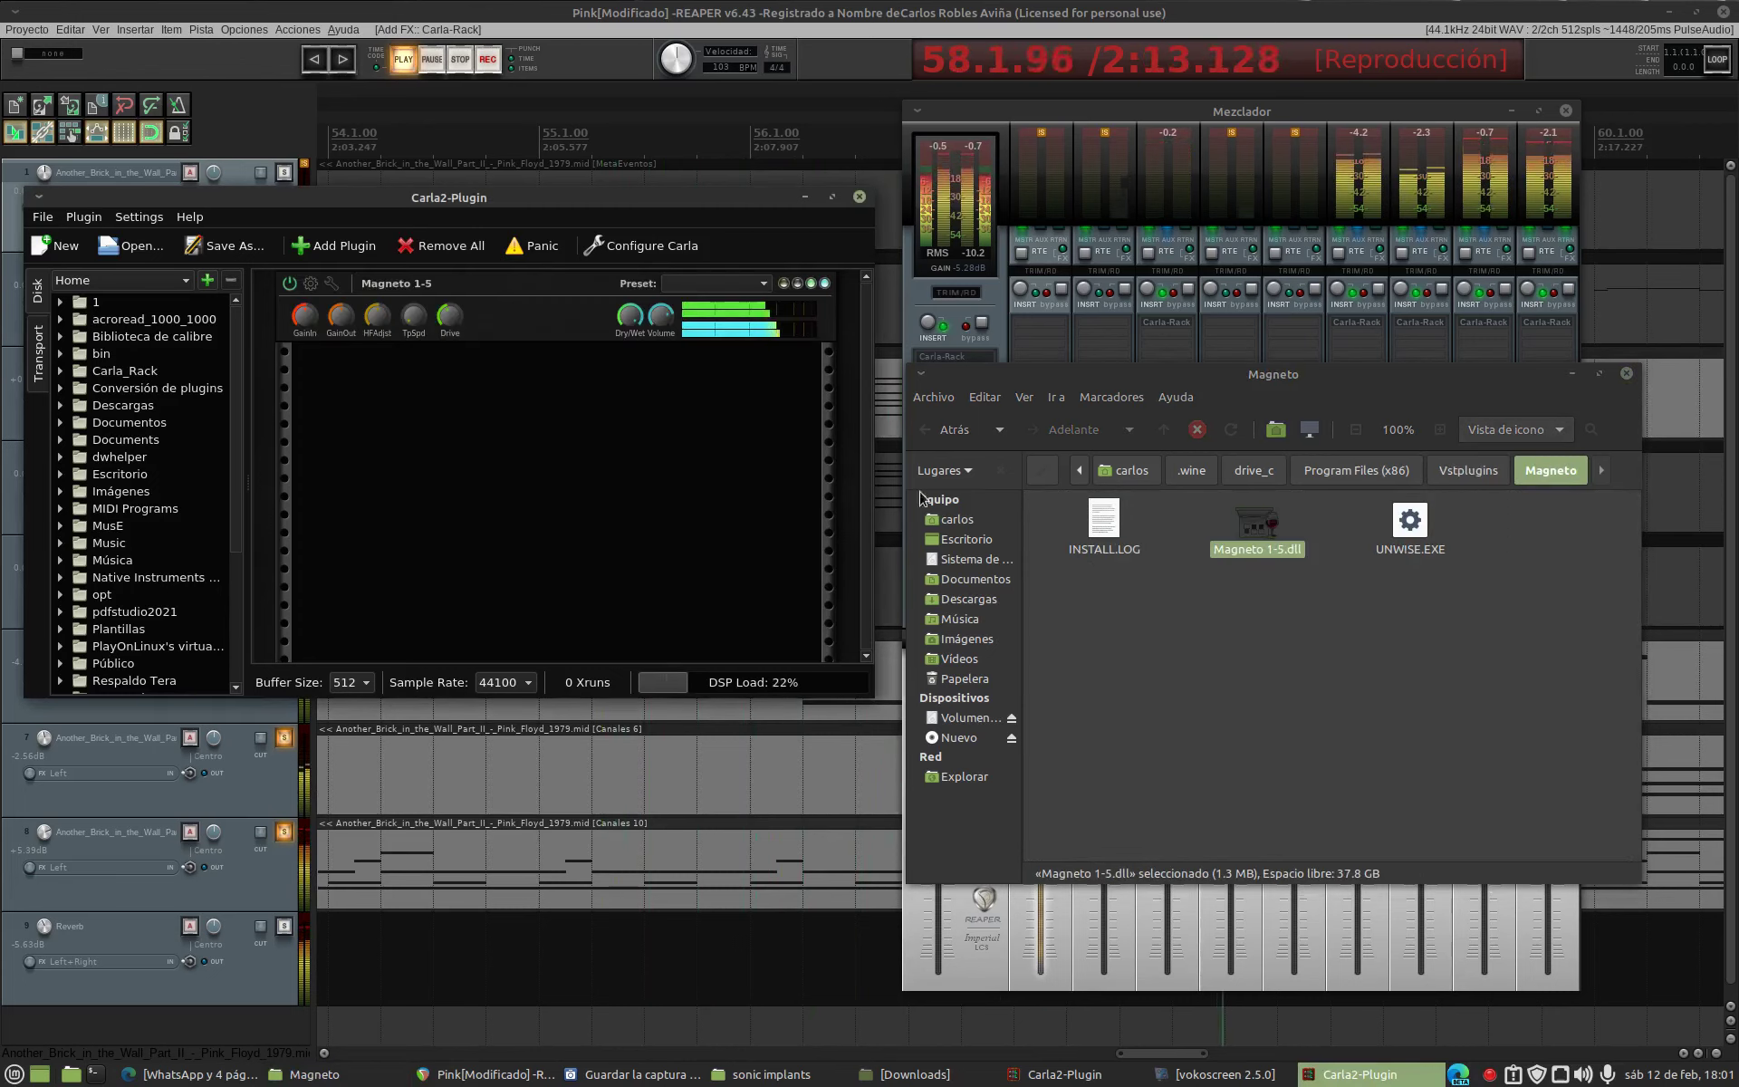
{"action": "left_click", "coordinate": [1572, 377]}
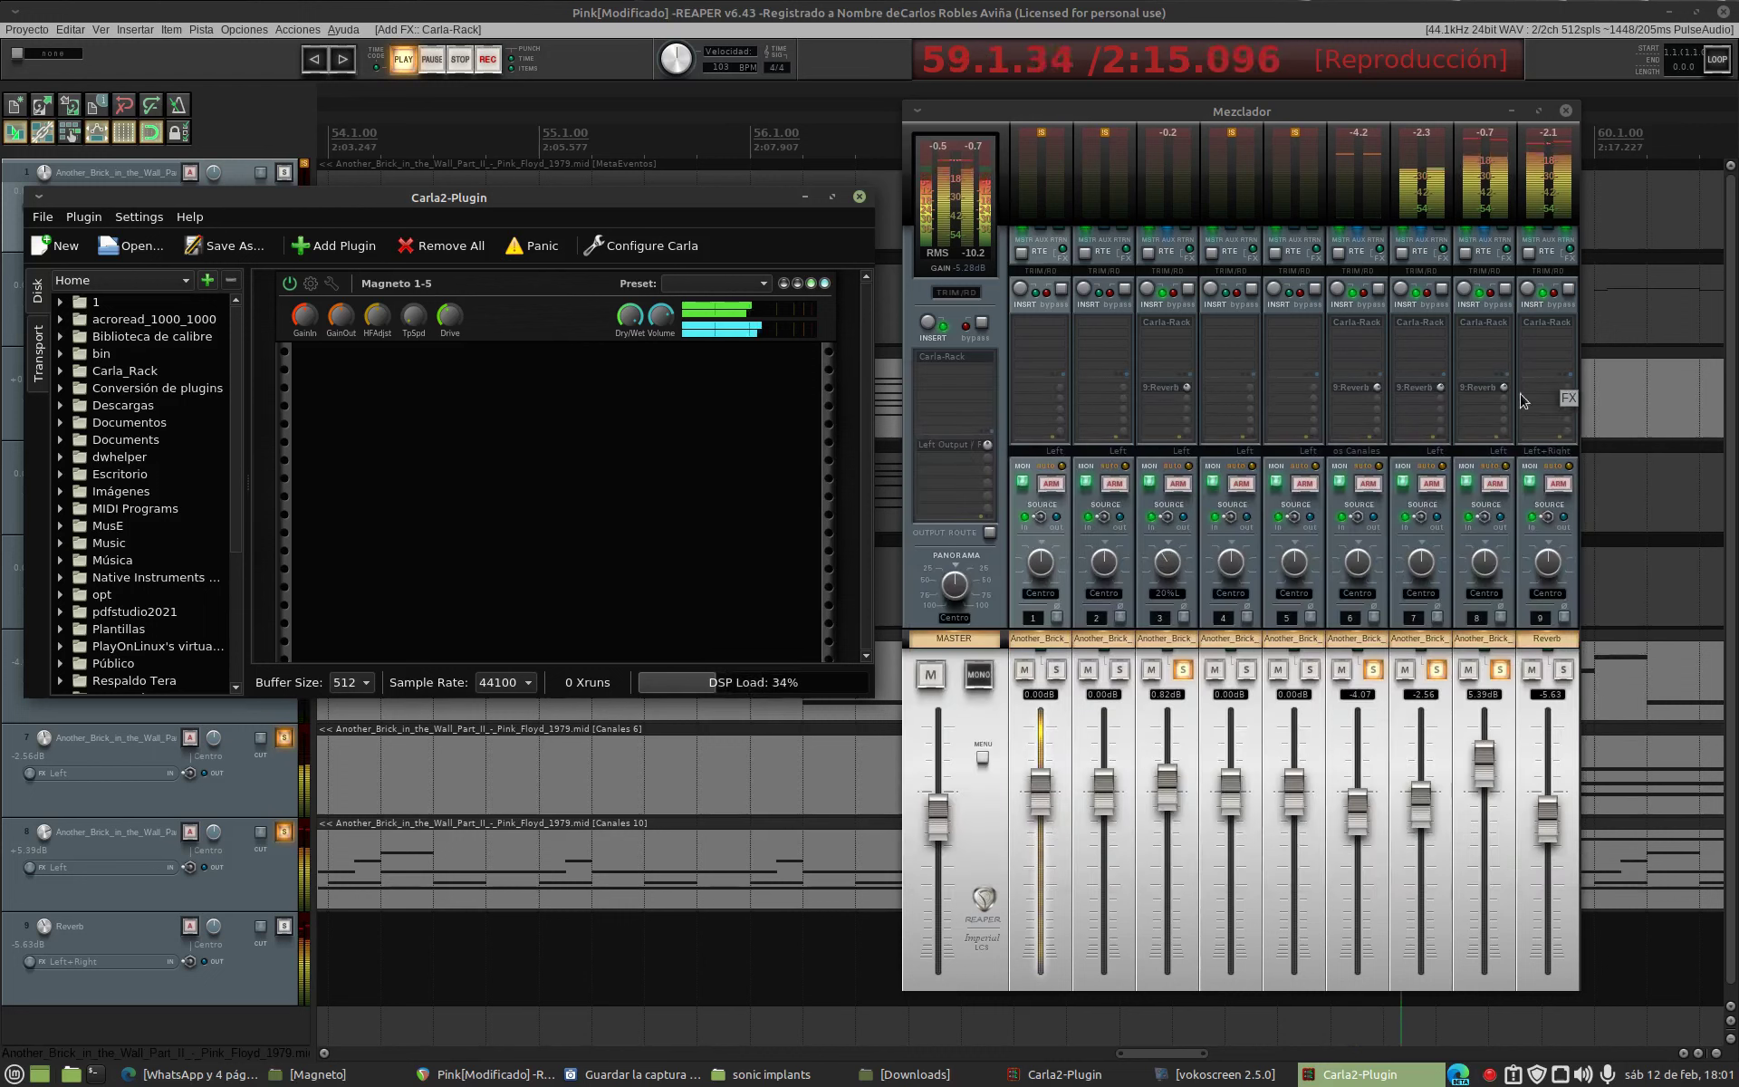
{"action": "left_click", "coordinate": [311, 283]}
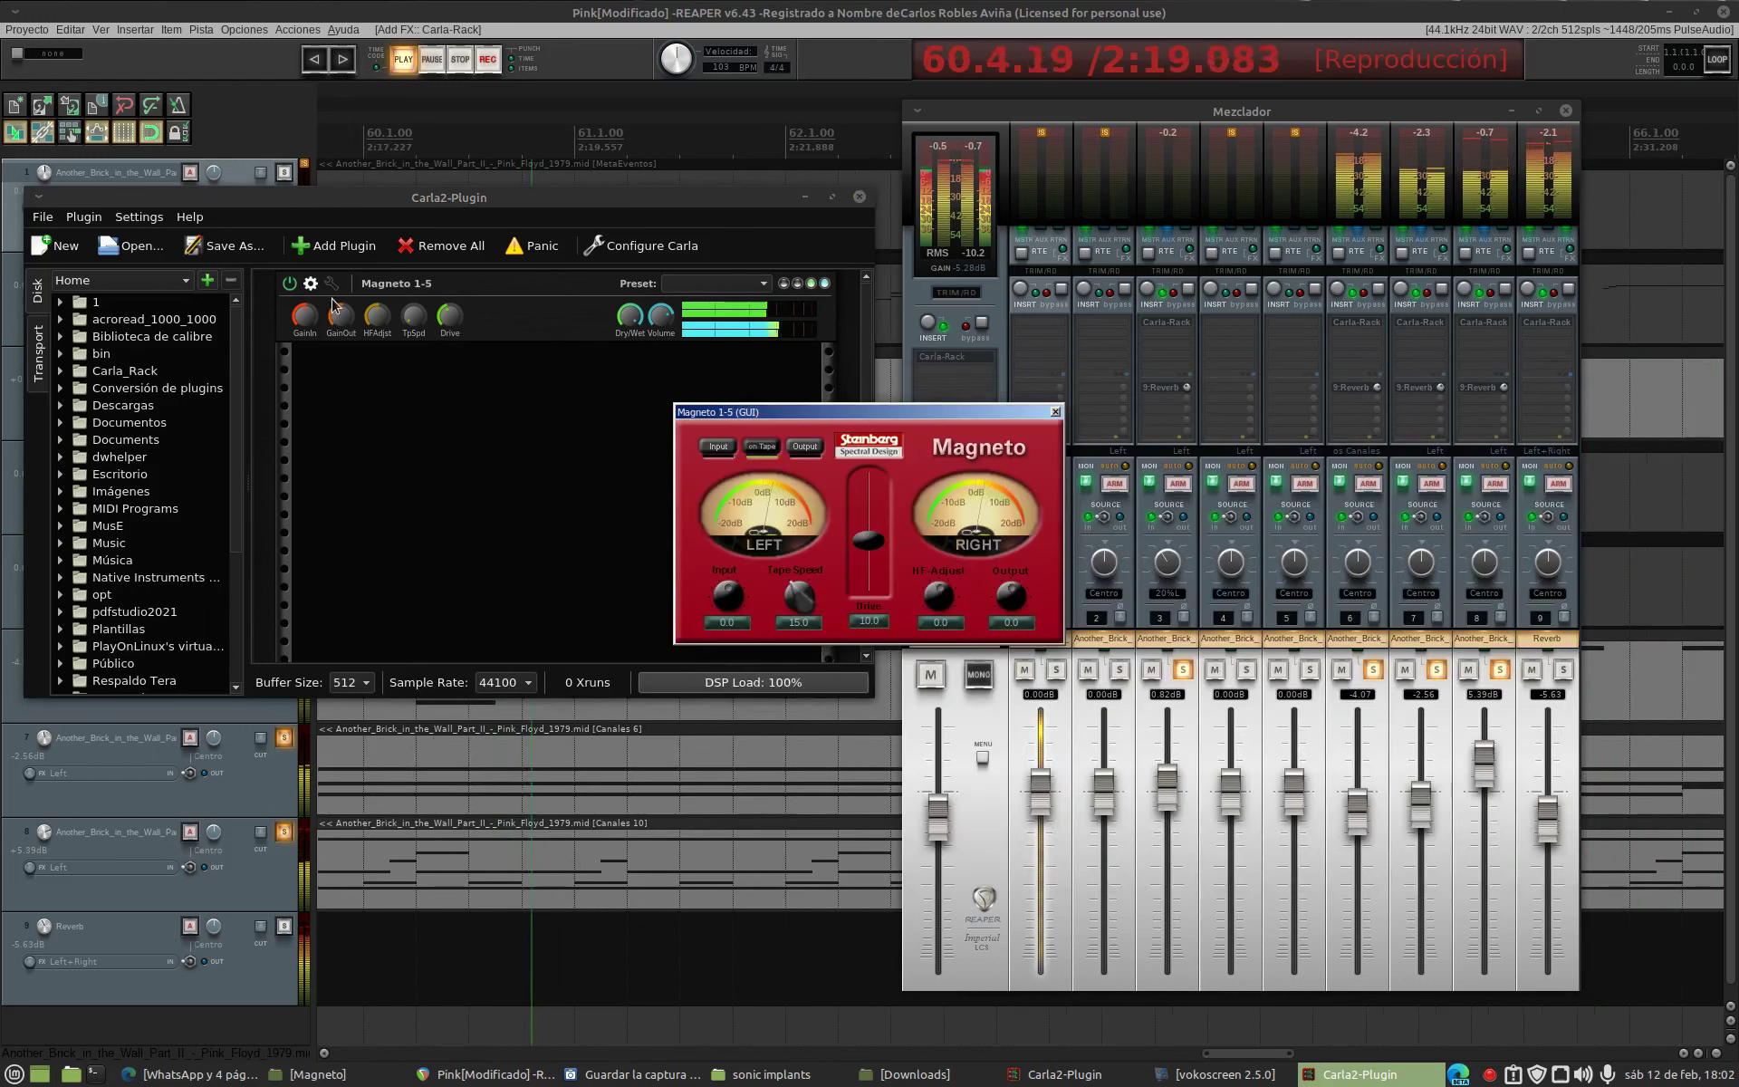
{"action": "left_click_drag", "start_coordinate": [845, 412], "coordinate": [356, 128]}
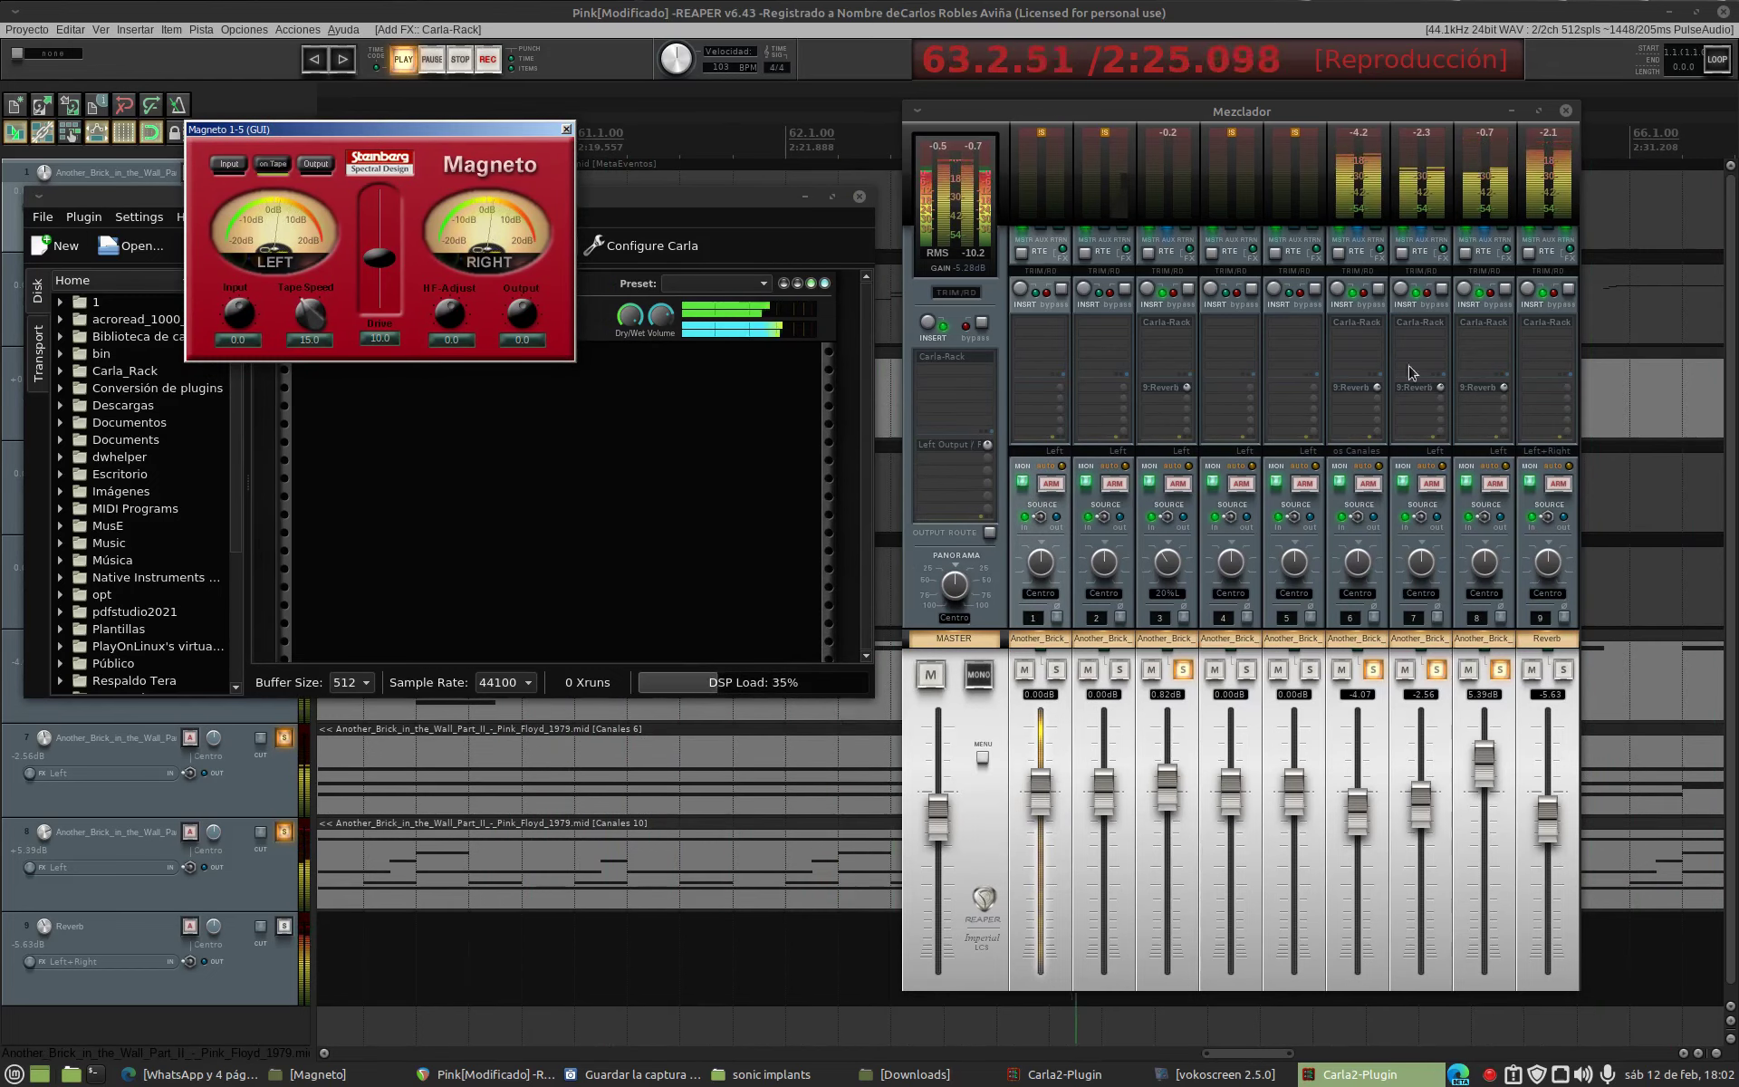
Set channel 6 of the Orchestral instrument on track 7 to the Slow Strings tone
{"action": "left_click", "coordinate": [1418, 328]}
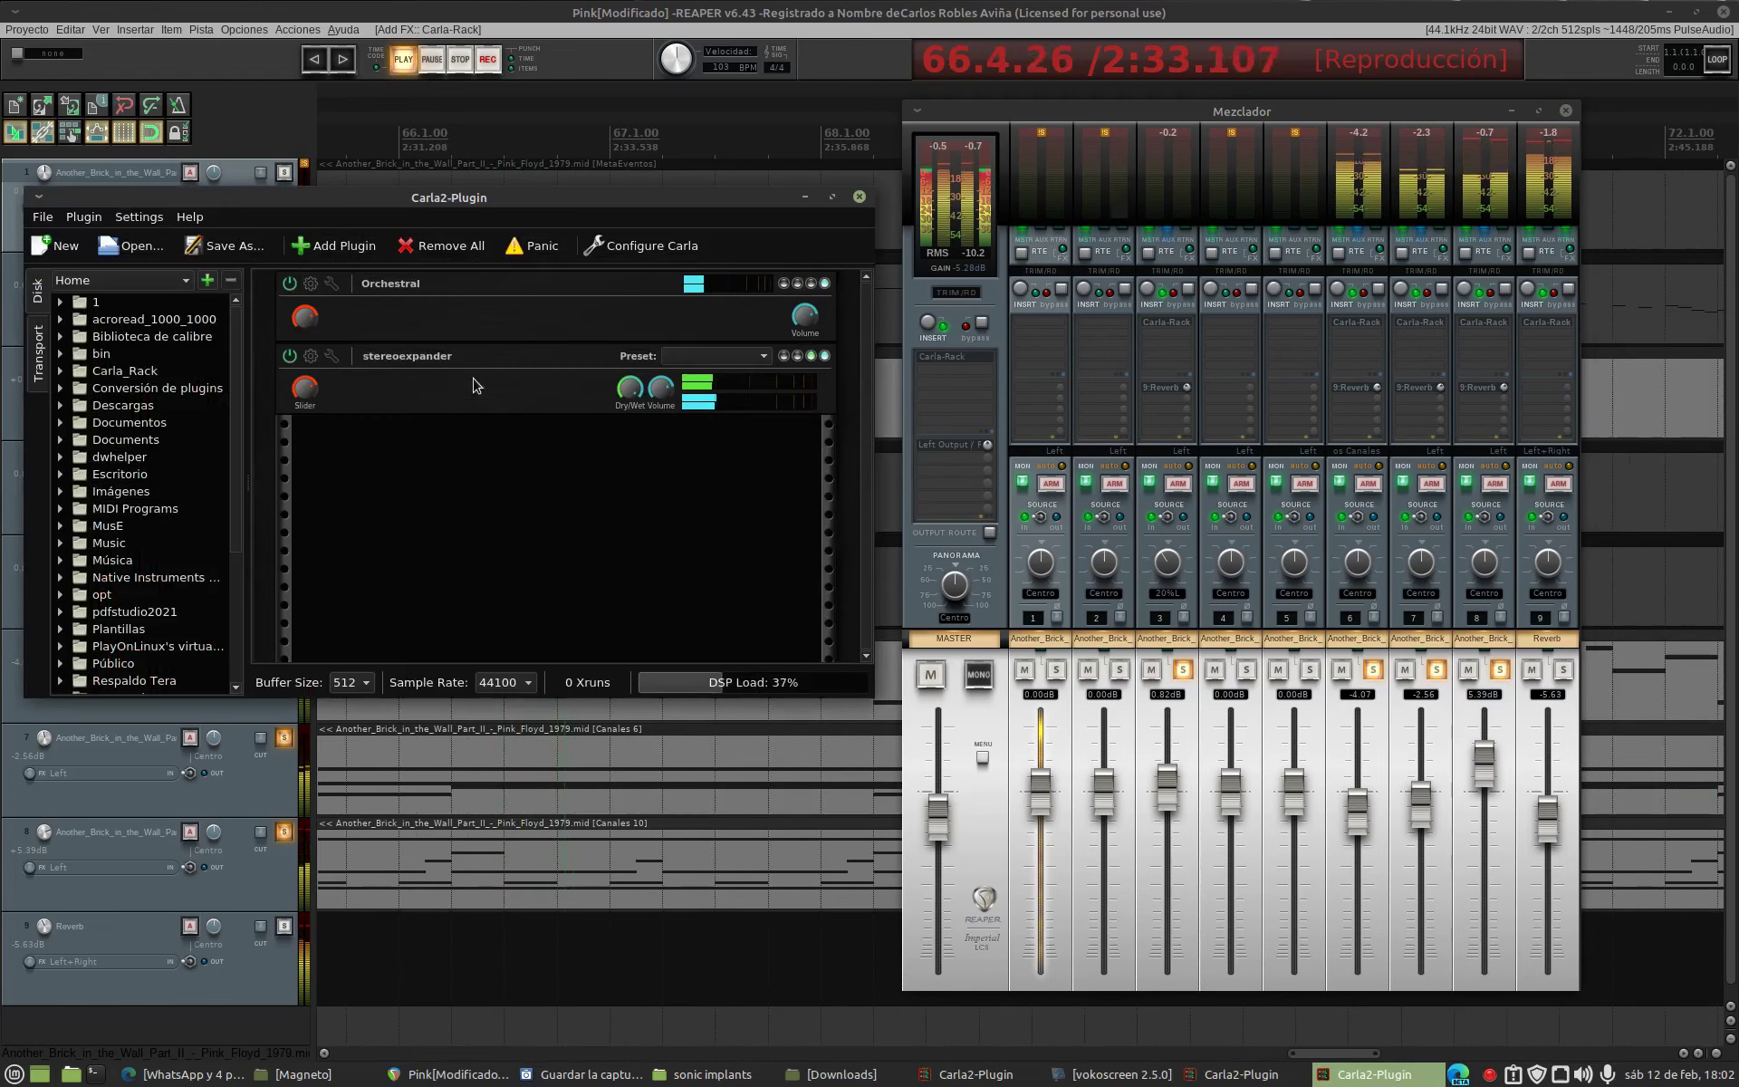
{"action": "left_click", "coordinate": [310, 283]}
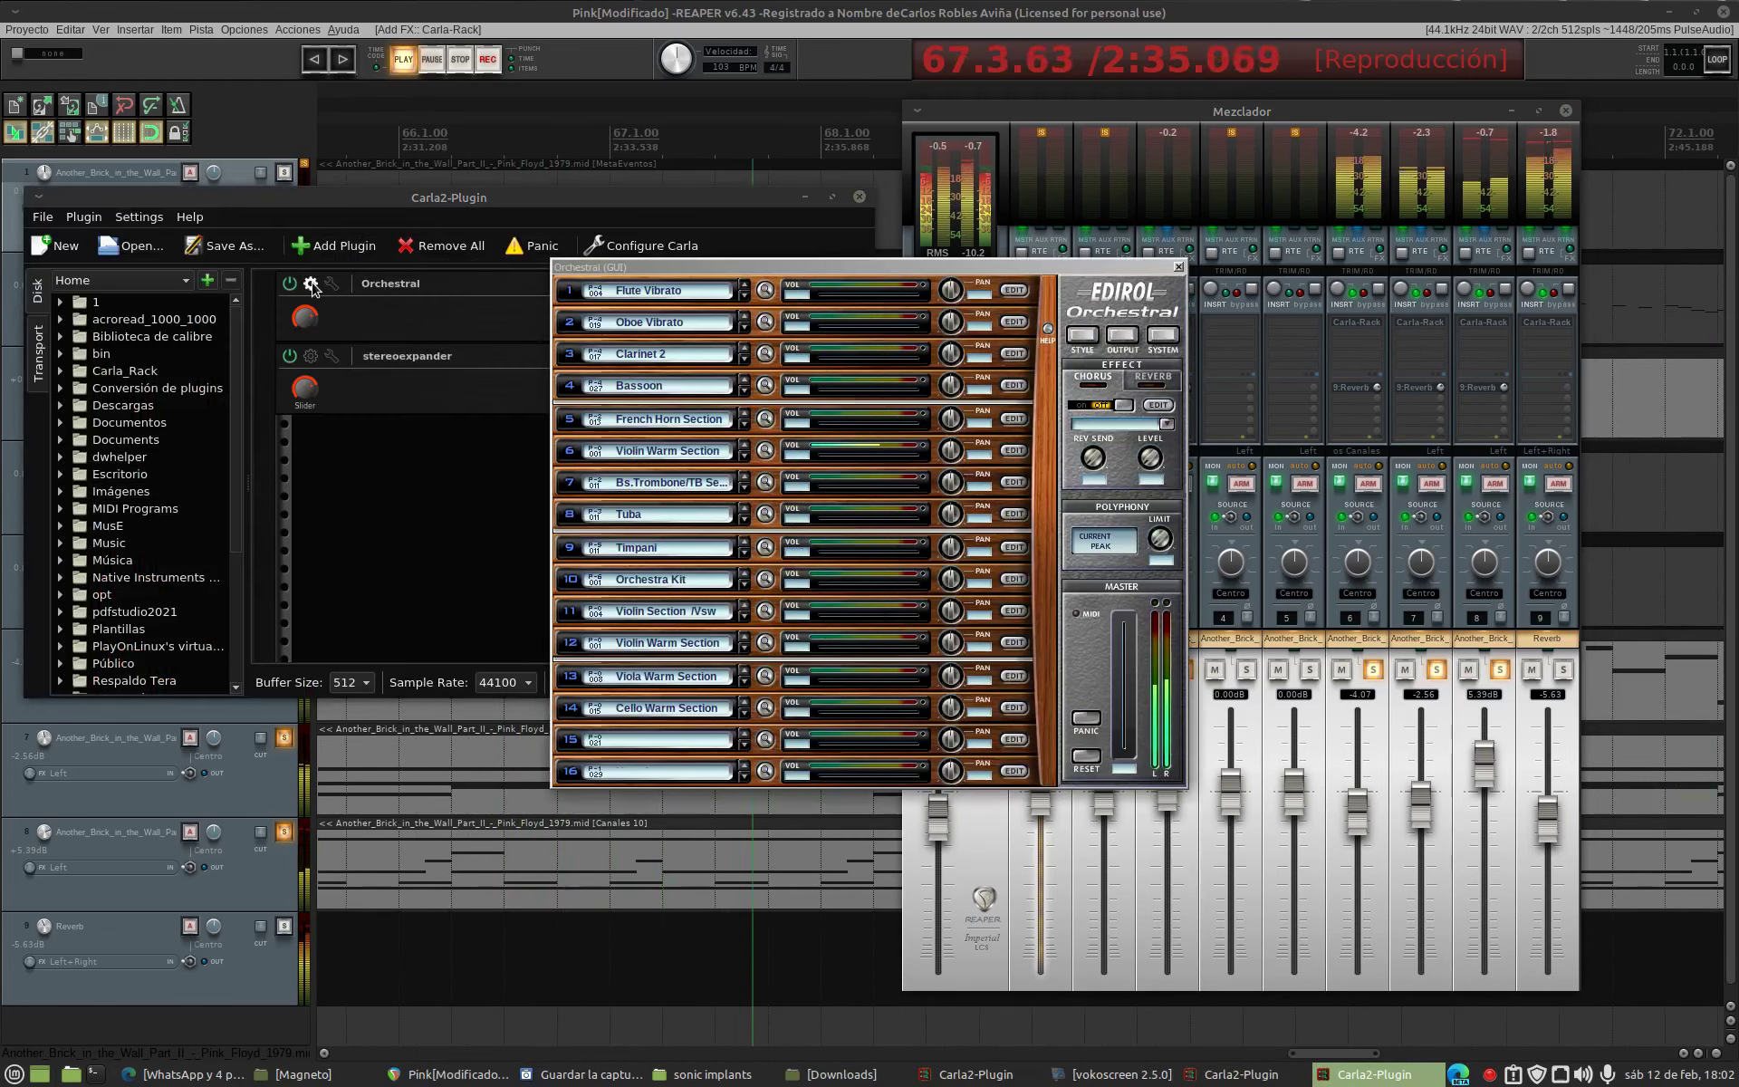
{"action": "left_click_drag", "start_coordinate": [909, 270], "coordinate": [578, 416]}
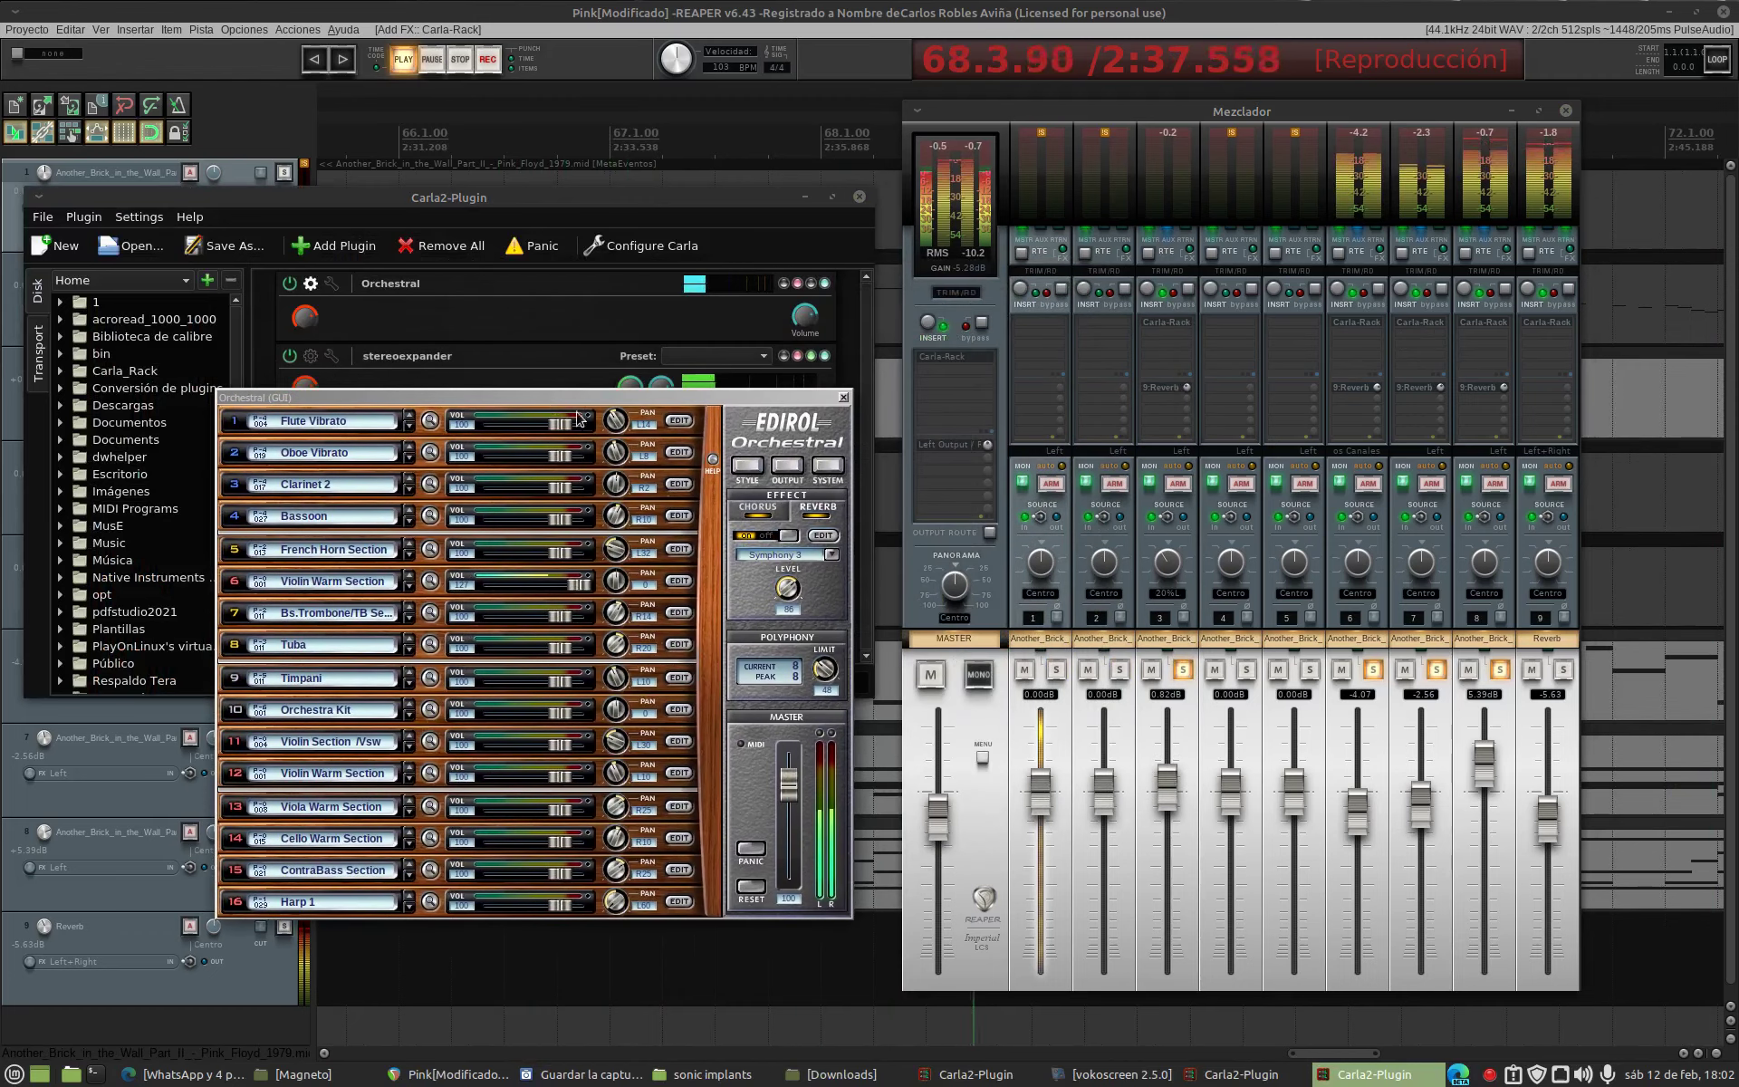
{"action": "left_click", "coordinate": [430, 580]}
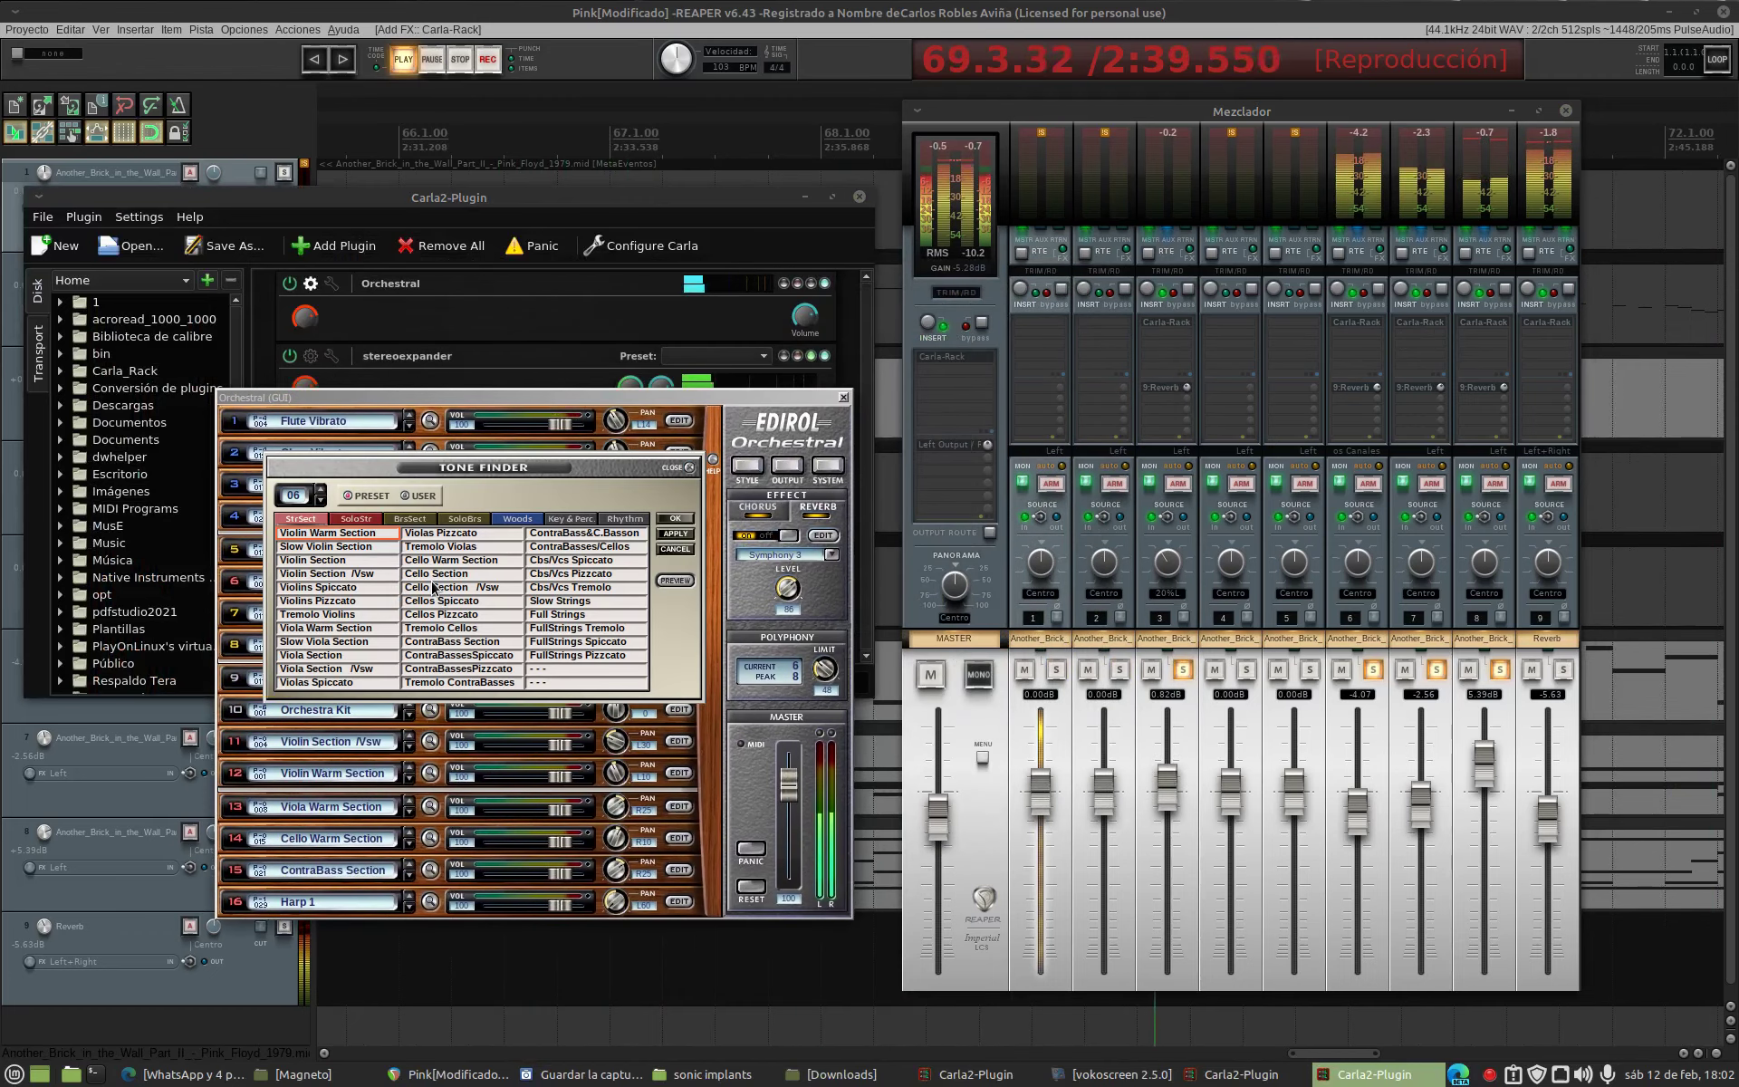
{"action": "double_click", "coordinate": [548, 602]}
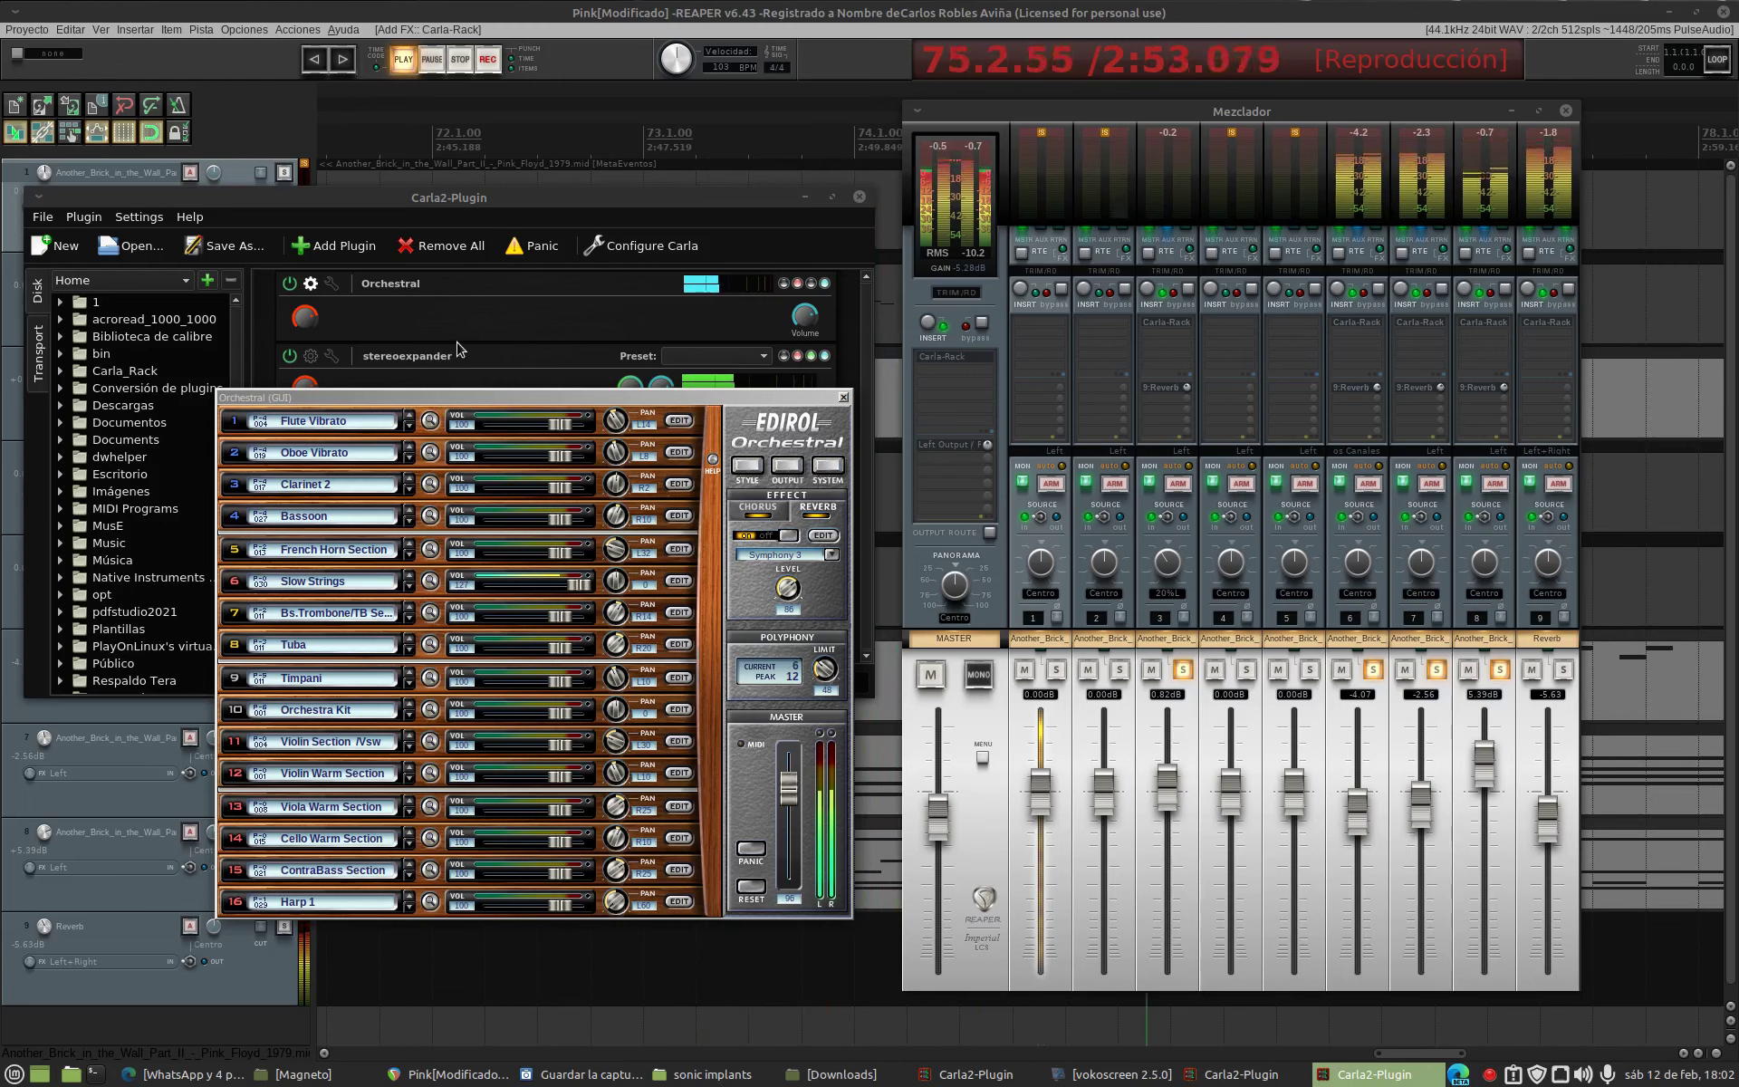
Show track 7's Stereo Expander interface, and bring the master's Magneto interface forward over its Carla rack
{"action": "left_click", "coordinate": [310, 358]}
{"action": "left_click_drag", "start_coordinate": [818, 463], "coordinate": [258, 277]}
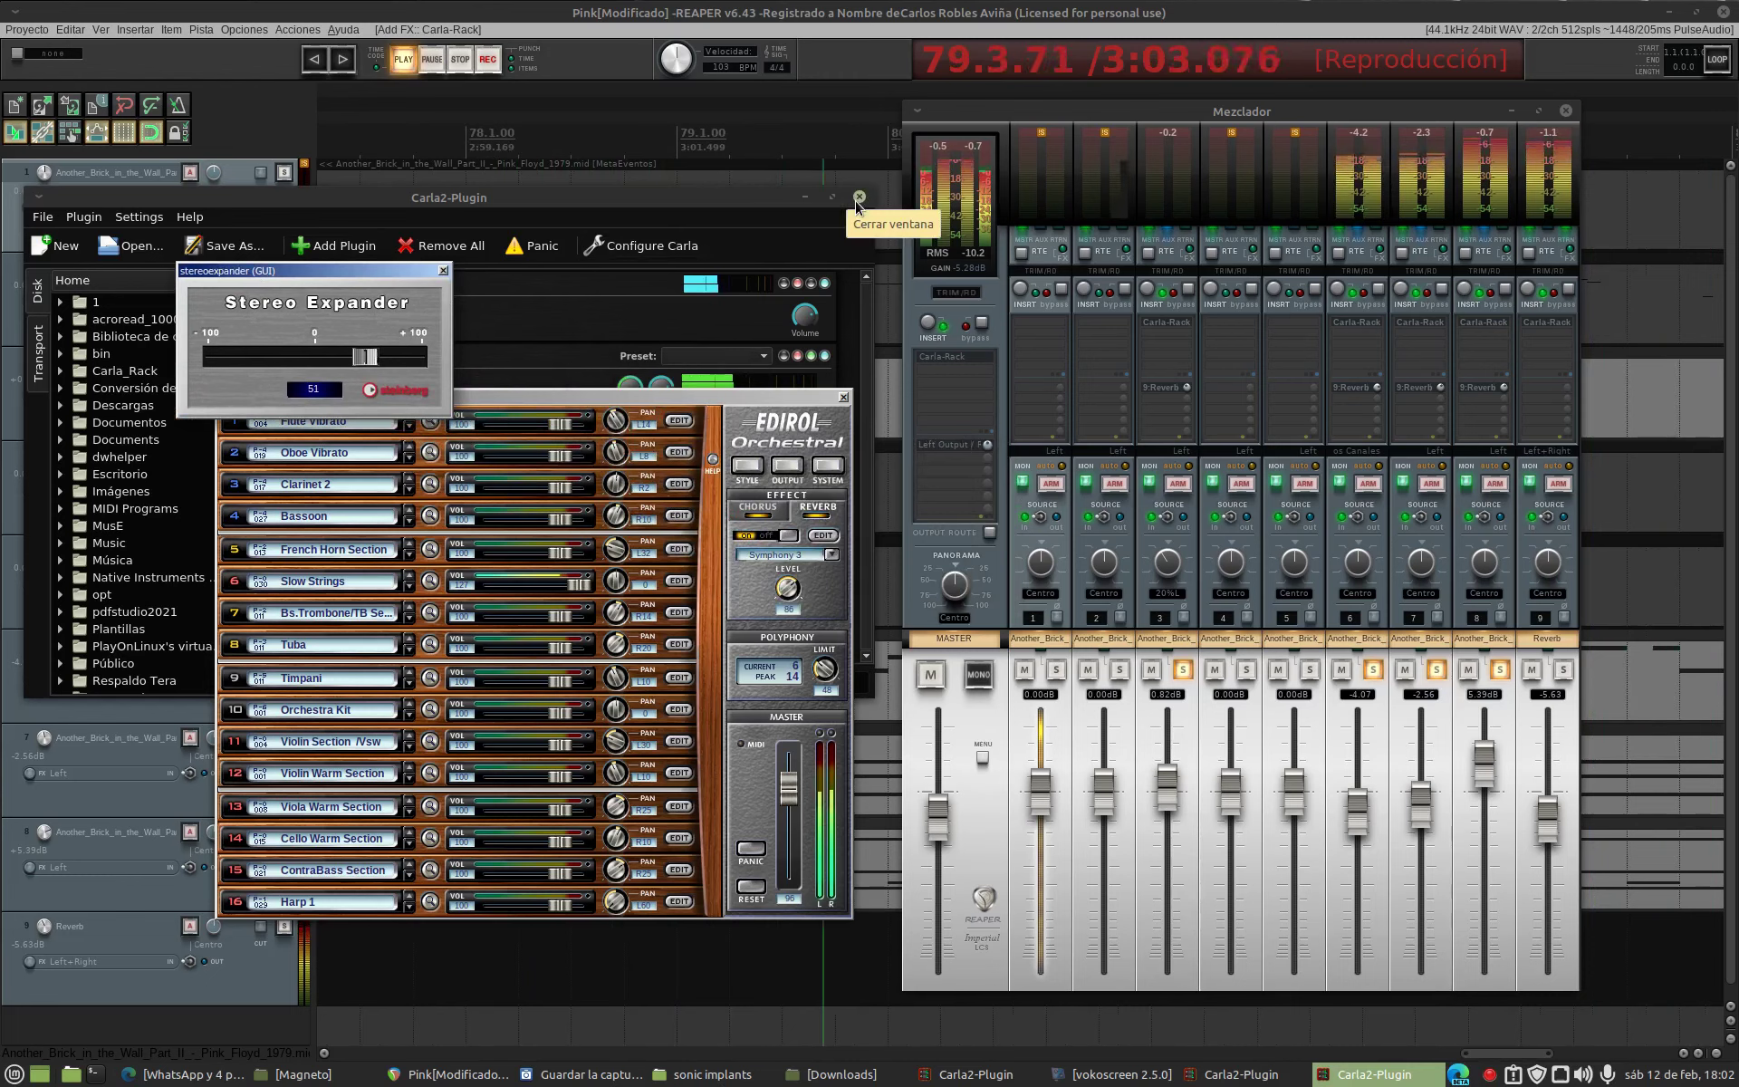
{"action": "left_click", "coordinate": [1241, 1074]}
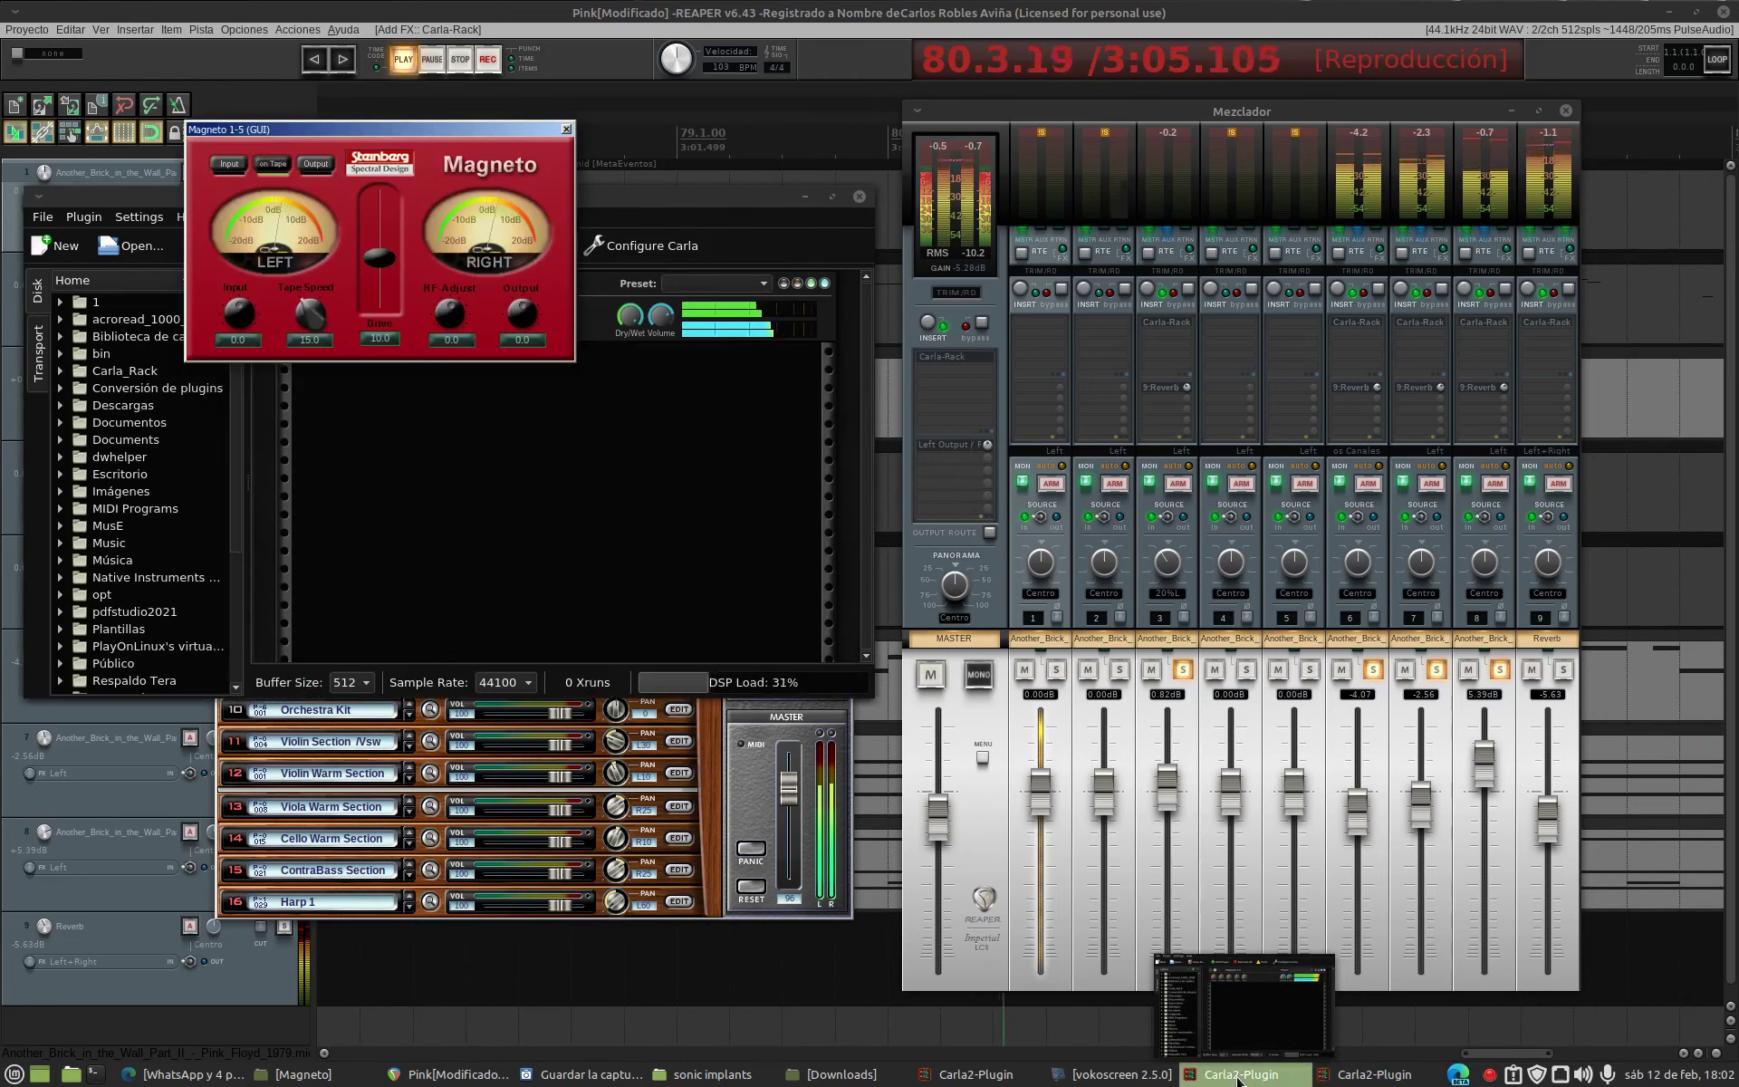
{"action": "left_click_drag", "start_coordinate": [402, 138], "coordinate": [532, 385]}
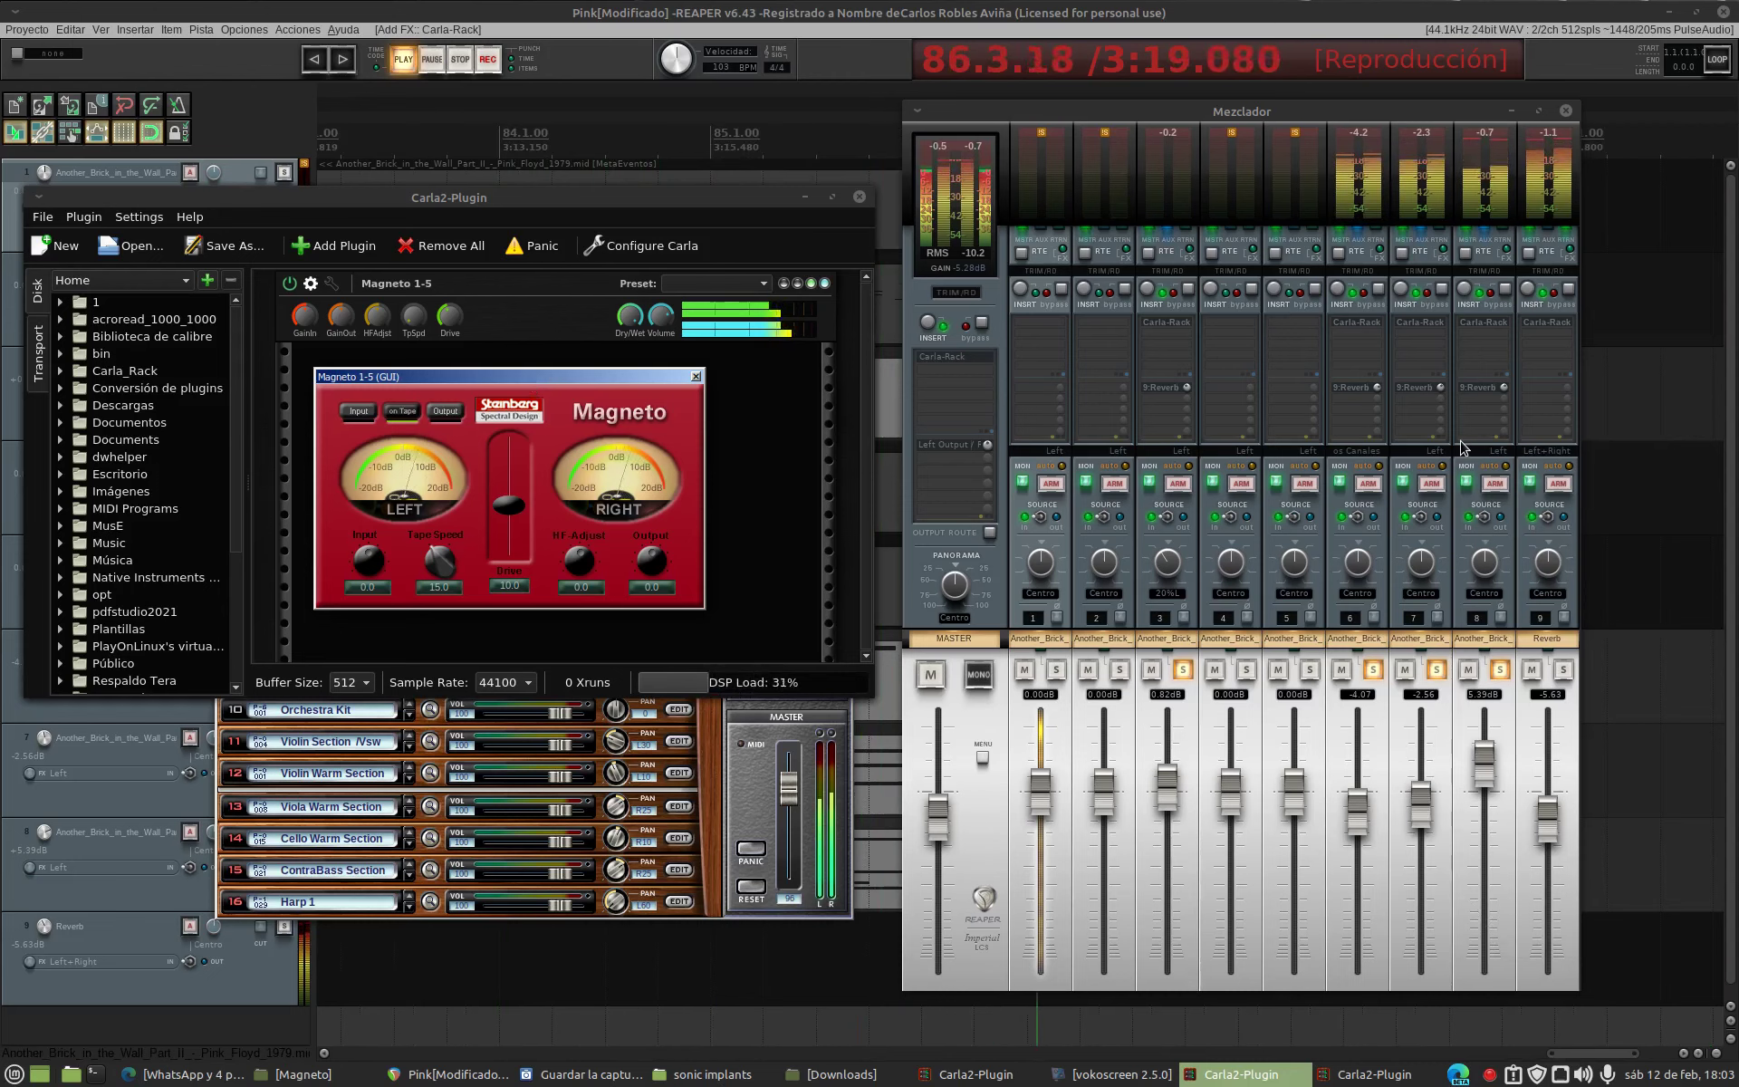
Open the controls of track 7's send to the Reverb track and stop playback
{"action": "left_click", "coordinate": [1428, 397]}
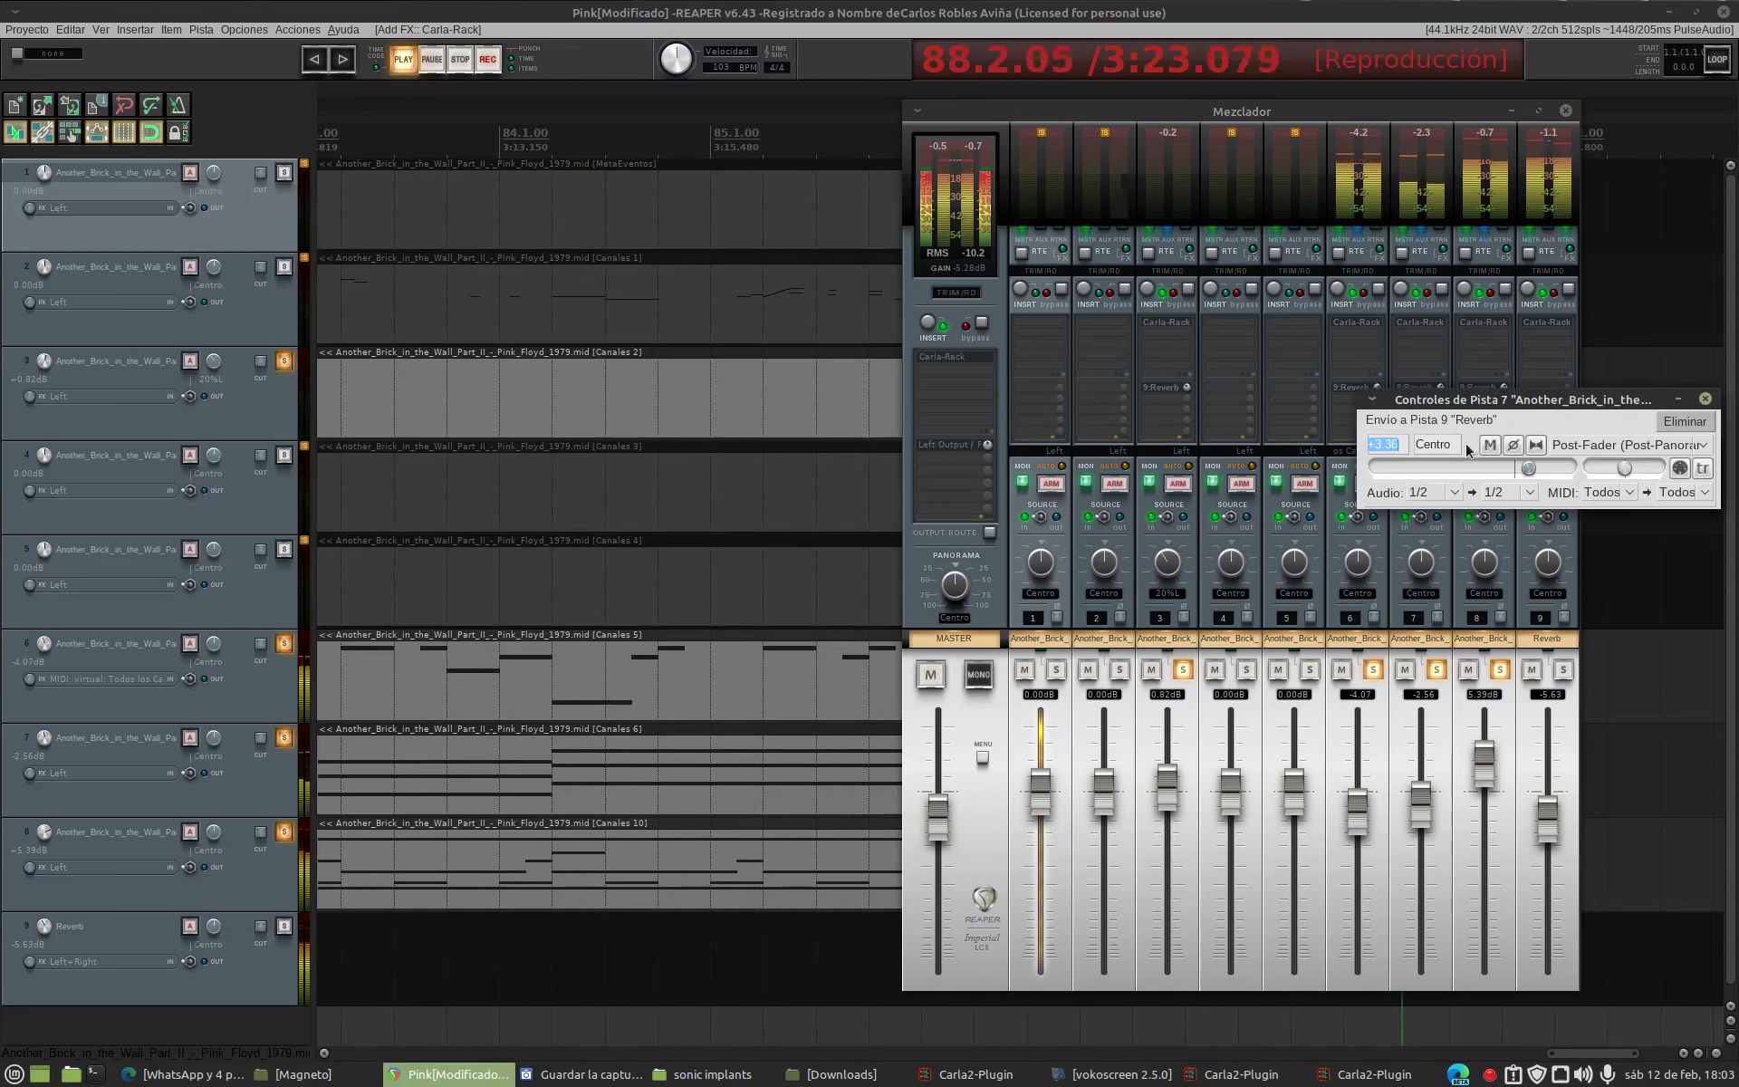
{"action": "key", "text": "space"}
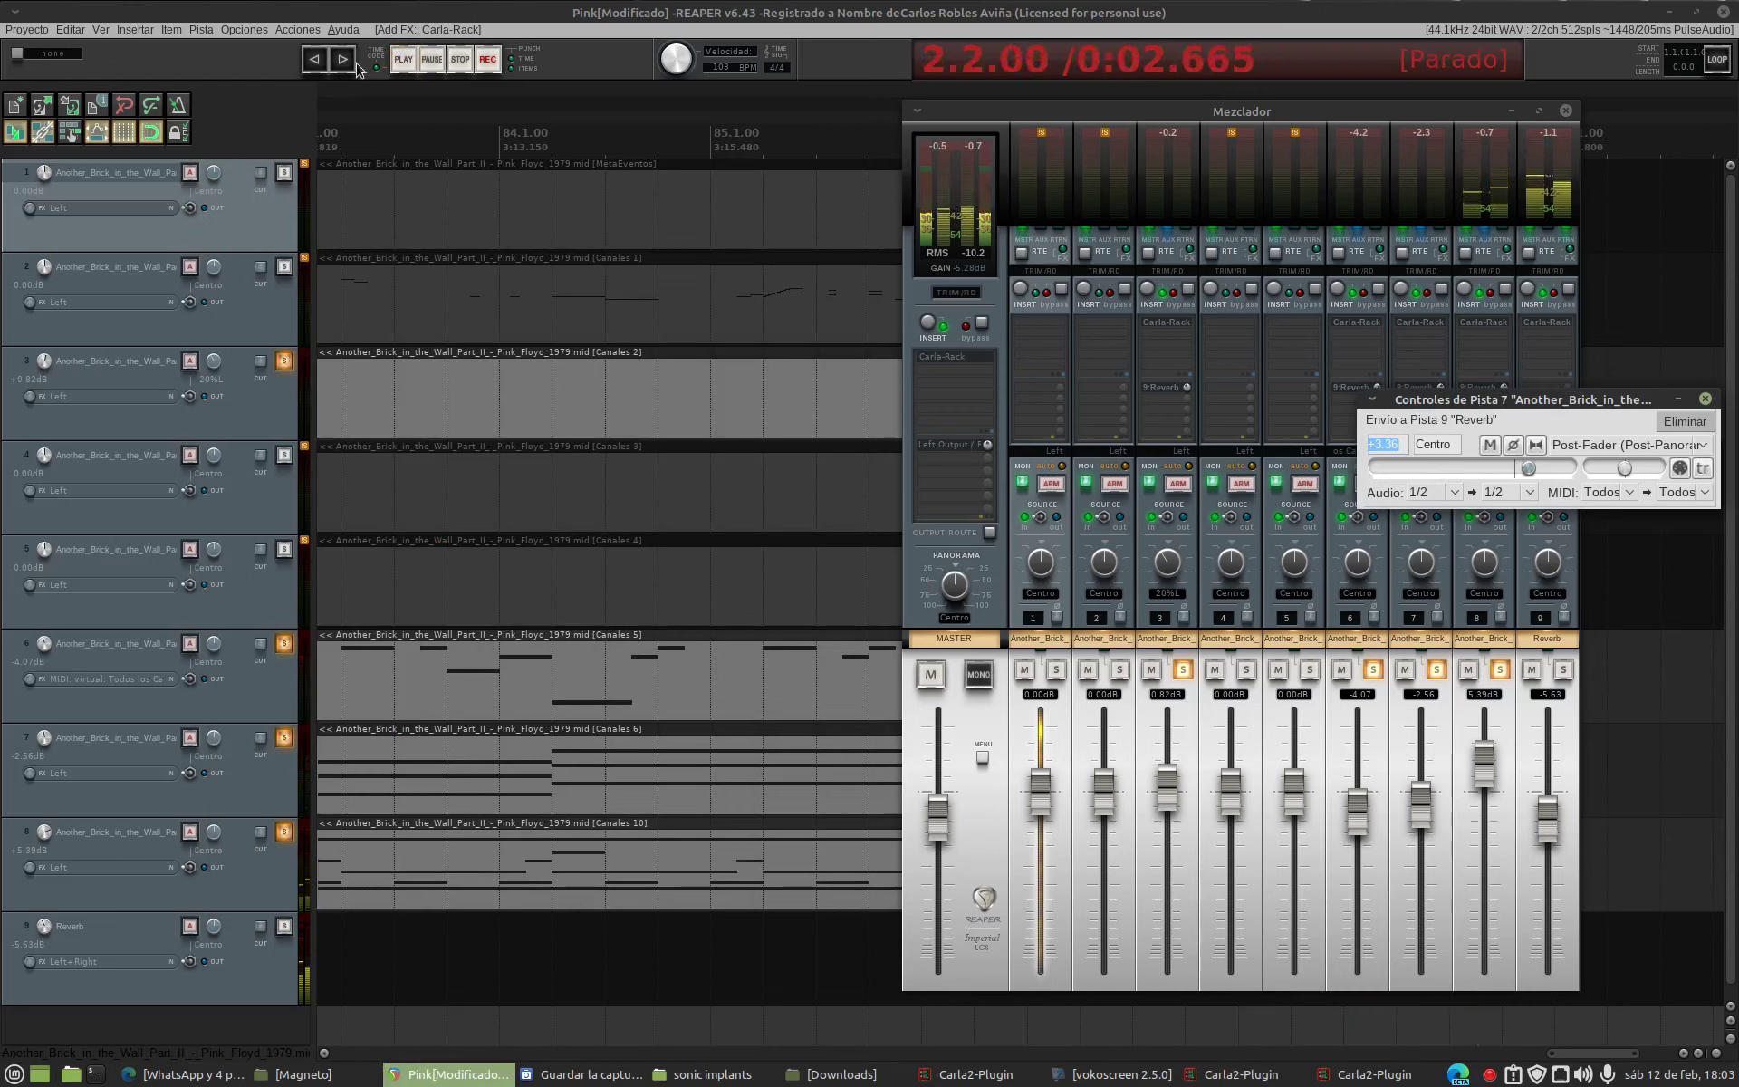